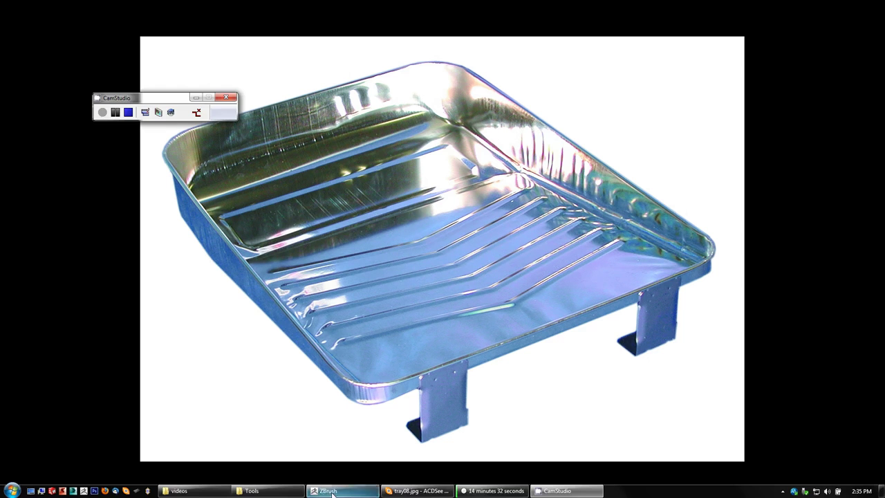
Step: Switch to ZBrush and set the window's See-through transparency to 0
left_click(332, 492)
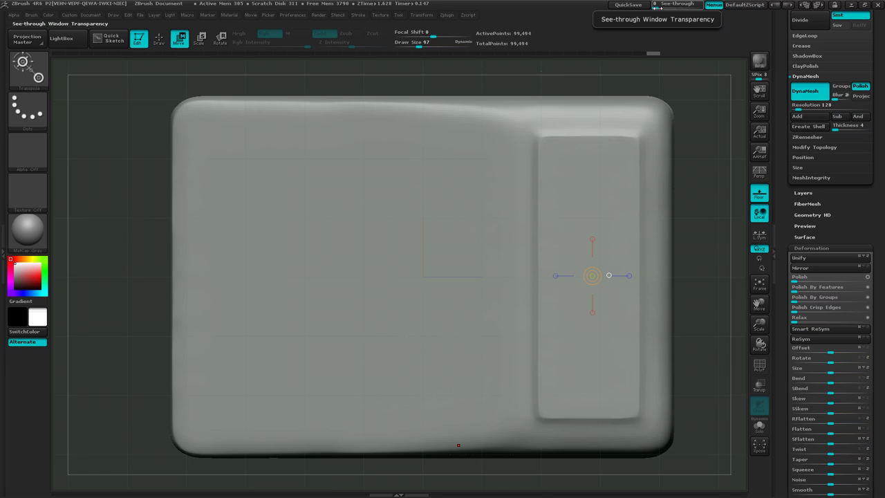
mouse_move(658, 7)
left_mouse_down()
mouse_move(681, 6)
mouse_move(646, 8)
left_mouse_up()
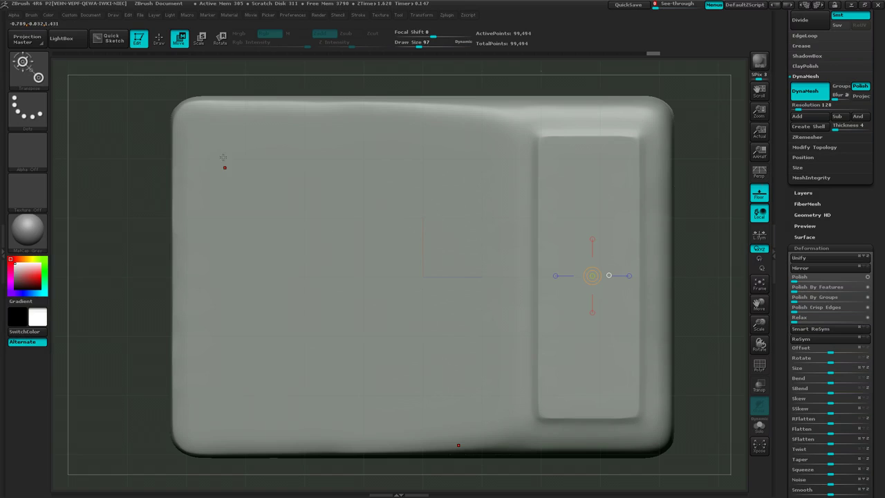
Step: Switch to Draw mode and set the brush's draw size to 37
left_click(159, 39)
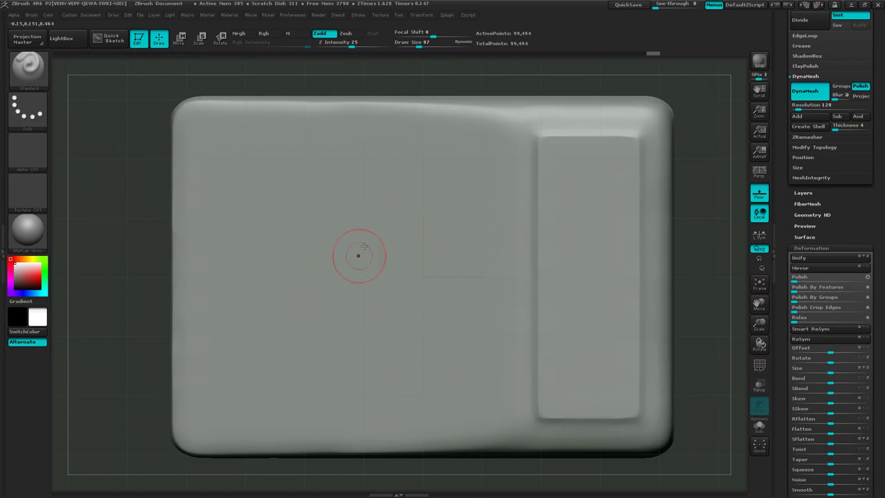
key("s")
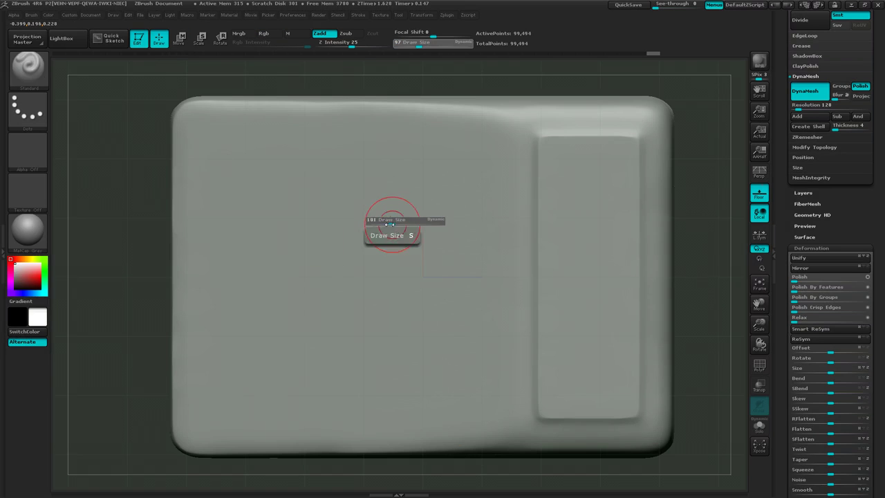
left_click_drag(389, 223, 383, 225)
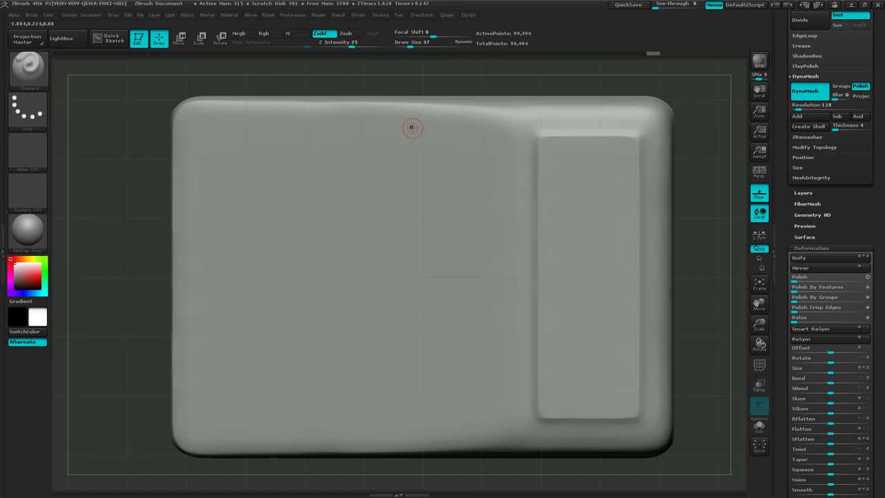
Step: Try painting a V-shaped groove mask freehand across the tray's flat surface, undoing each stroke
mouse_move(377, 183)
left_mouse_down("ctrl")
mouse_move(344, 315)
mouse_move(381, 190)
left_mouse_up("ctrl")
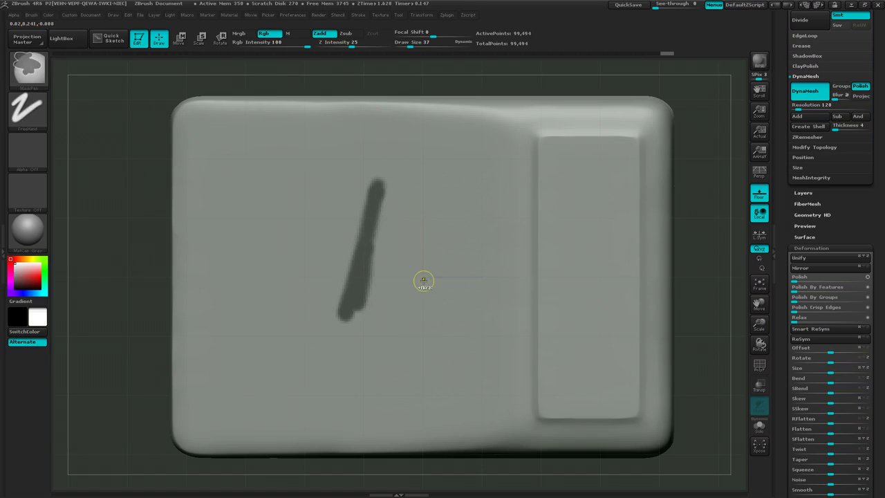
key("ctrl+shift+a")
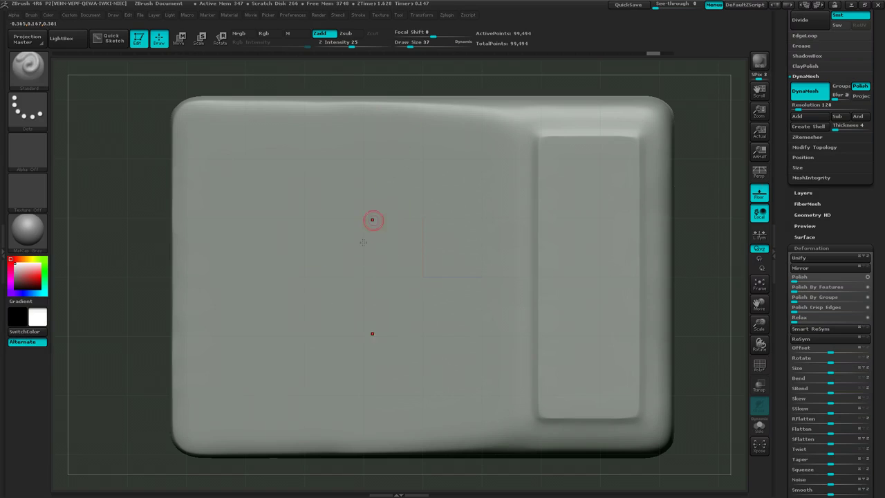
left_click_drag(354, 267, 397, 153, "ctrl")
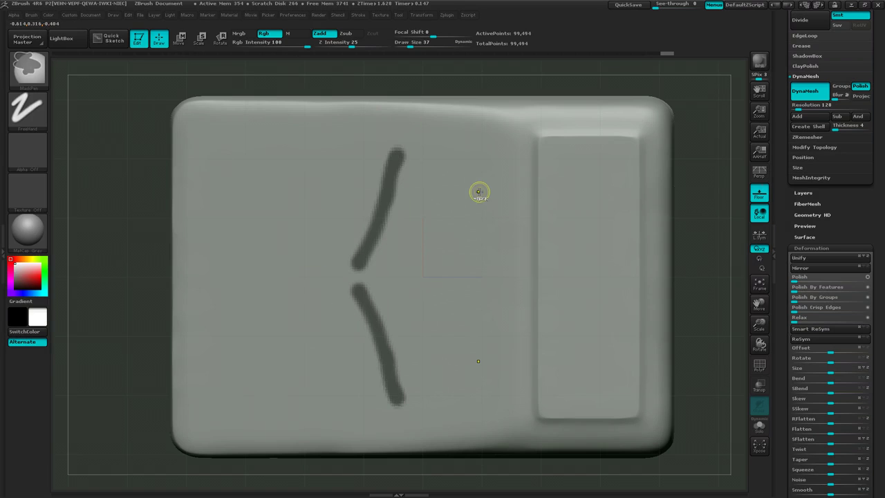
key("ctrl+shift+a")
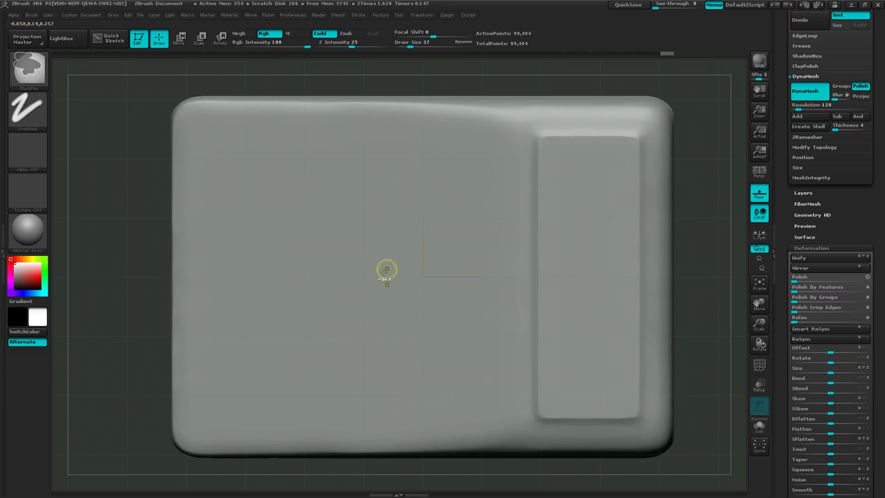
mouse_move(363, 271)
left_mouse_down("ctrl")
mouse_move(380, 191)
mouse_move(414, 136)
left_mouse_up("ctrl")
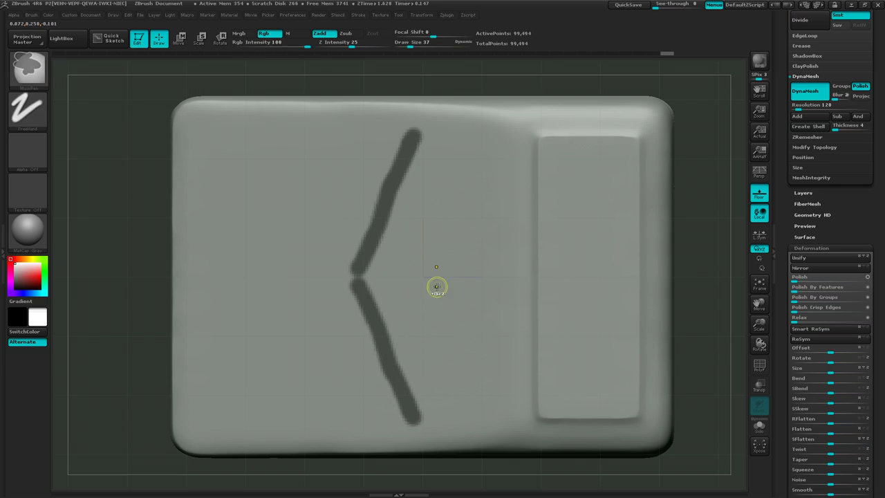
key("ctrl+shift+a")
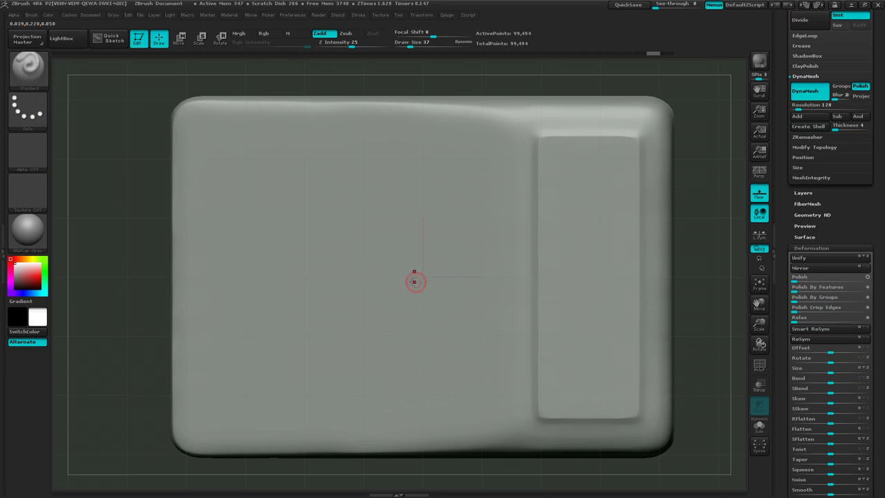
Step: Enable LazyMouse for the MaskPen brush and test it with a mirrored mask stroke, undoing the stroke
key("ctrl")
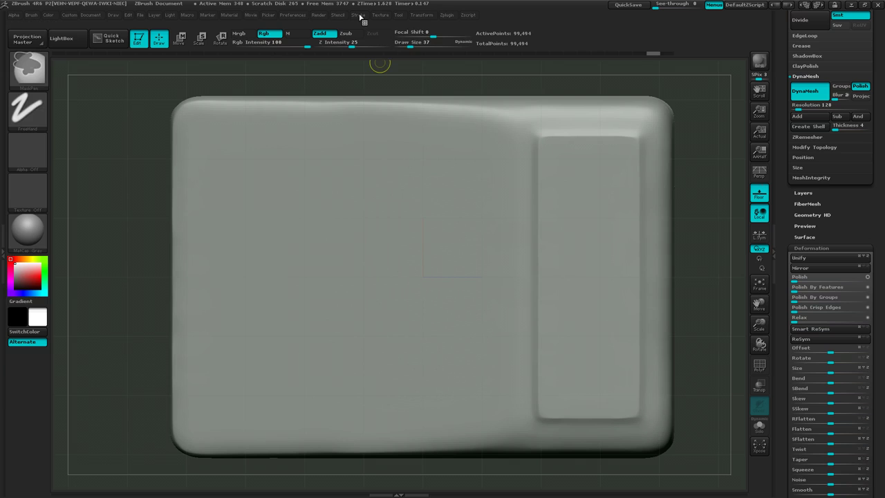
left_click(358, 16)
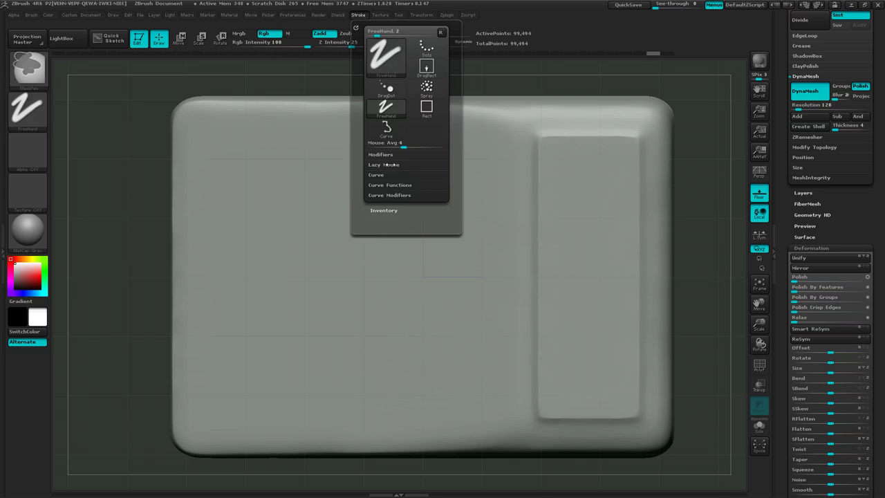
left_click(388, 164)
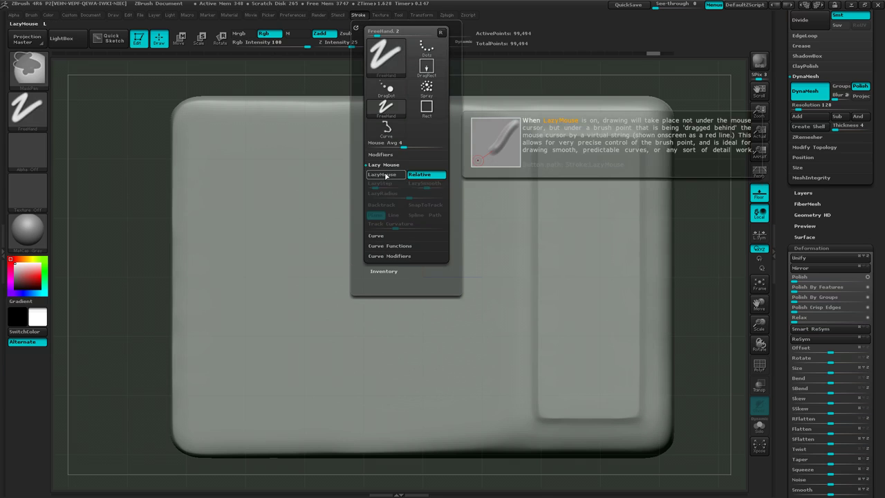
left_click(385, 176)
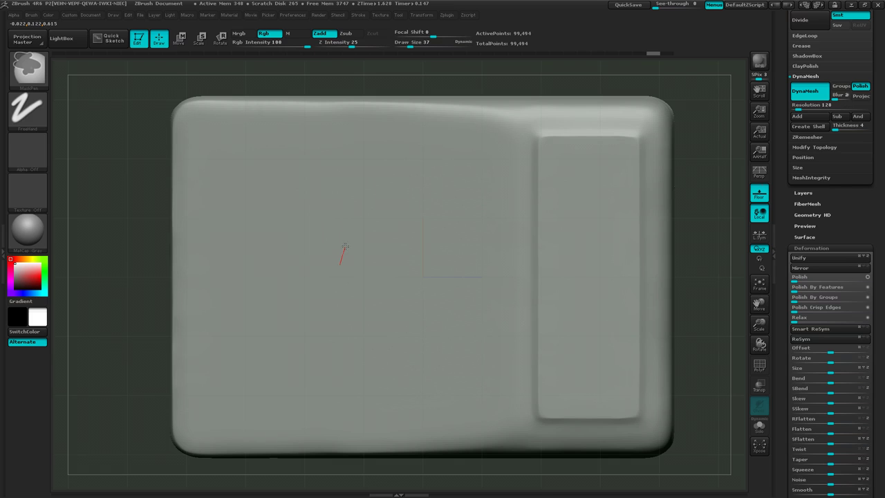
mouse_move(344, 246)
left_mouse_down()
mouse_move(373, 130)
mouse_move(365, 155)
left_mouse_up()
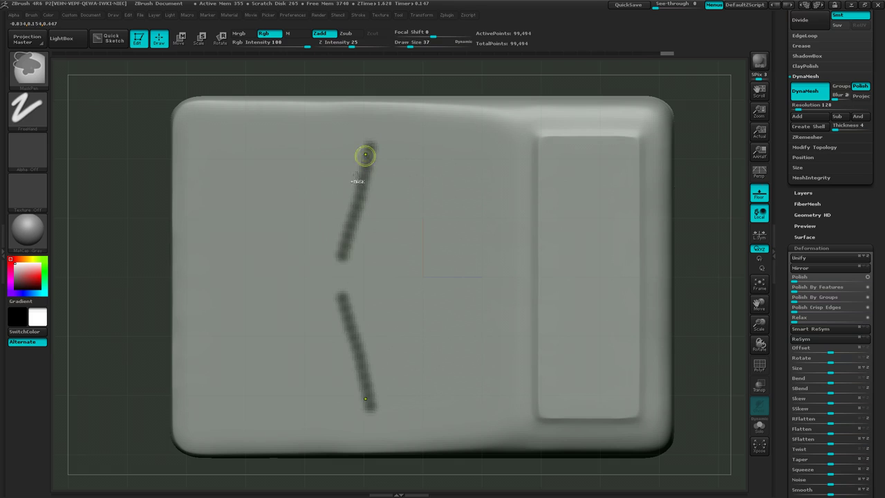
key("ctrl+z")
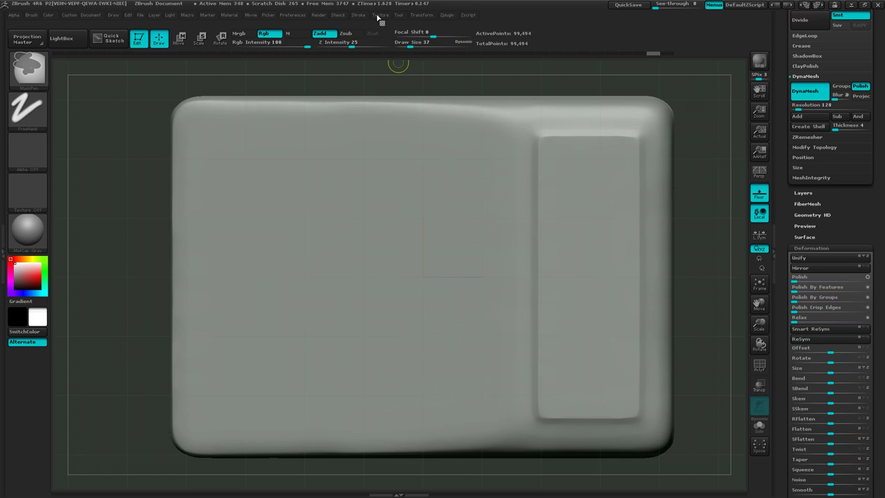
Step: Set the MaskPen brush's LazyStep to 0.2469 and test it with a mask stroke, undoing the stroke
left_click(359, 14)
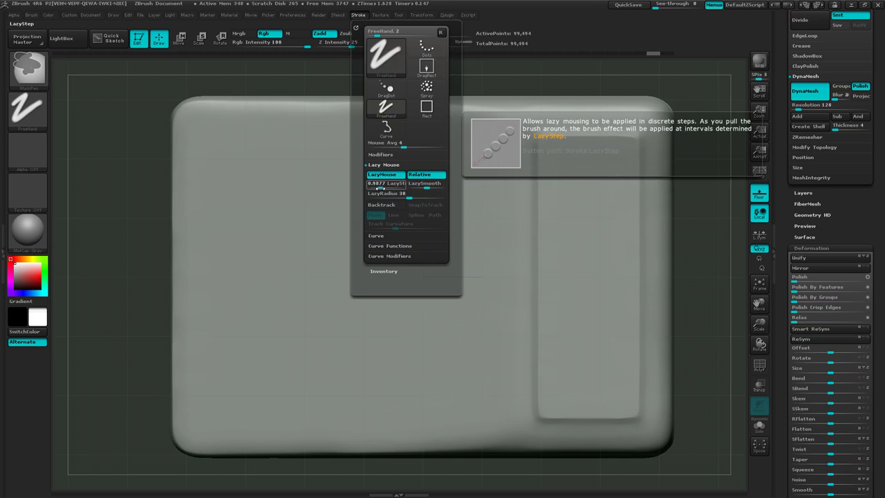
key("ctrl")
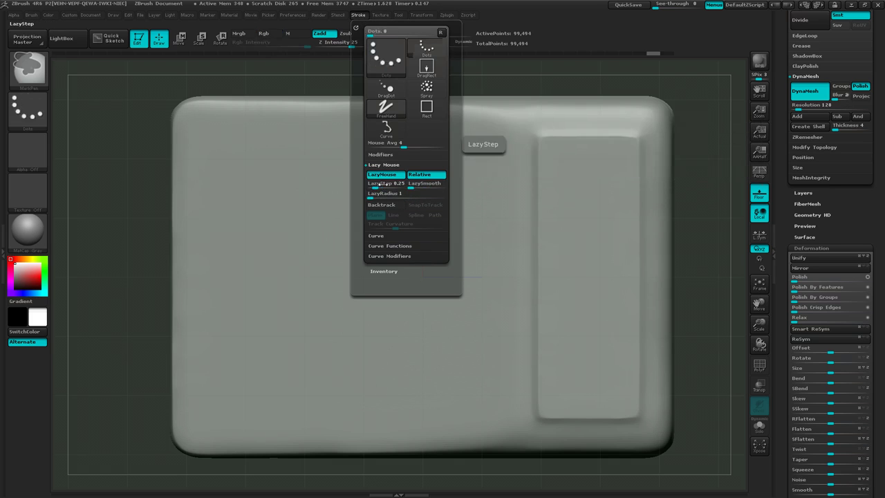
key("ctrl")
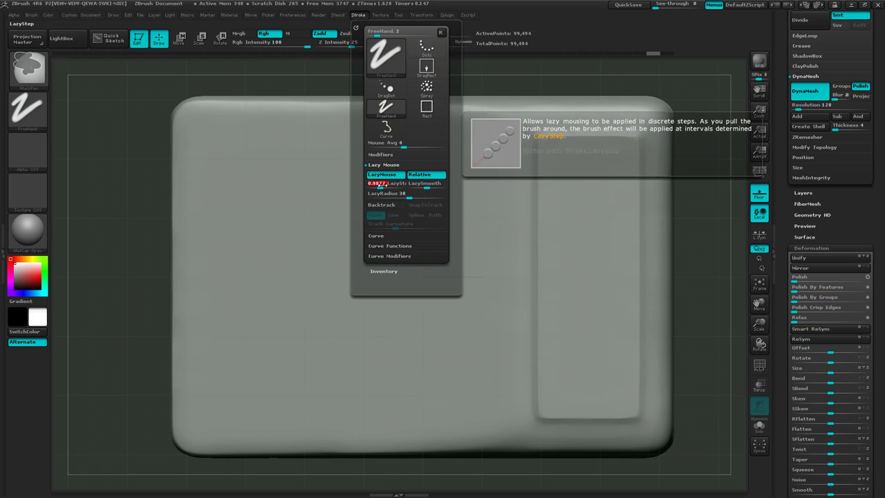
key("ctrl+0")
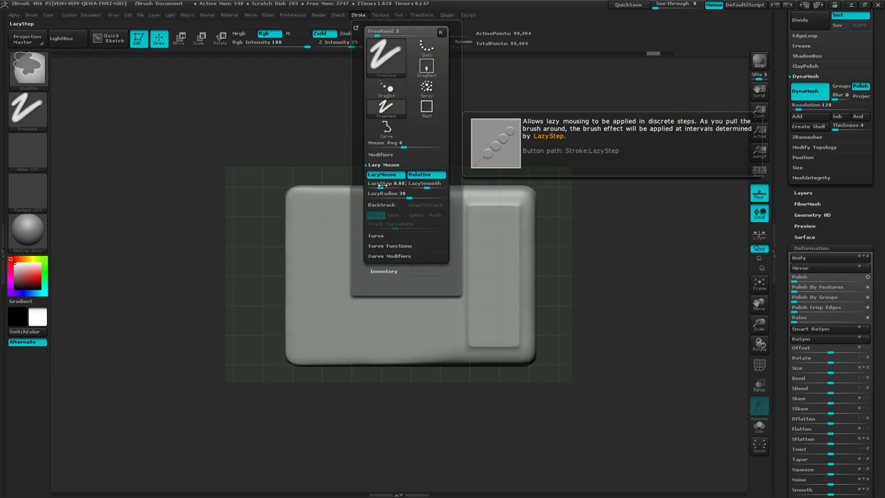
left_click(387, 184)
key("Return")
key("b")
key("s")
key("t")
key("ctrl")
left_click_drag(378, 186, 379, 187)
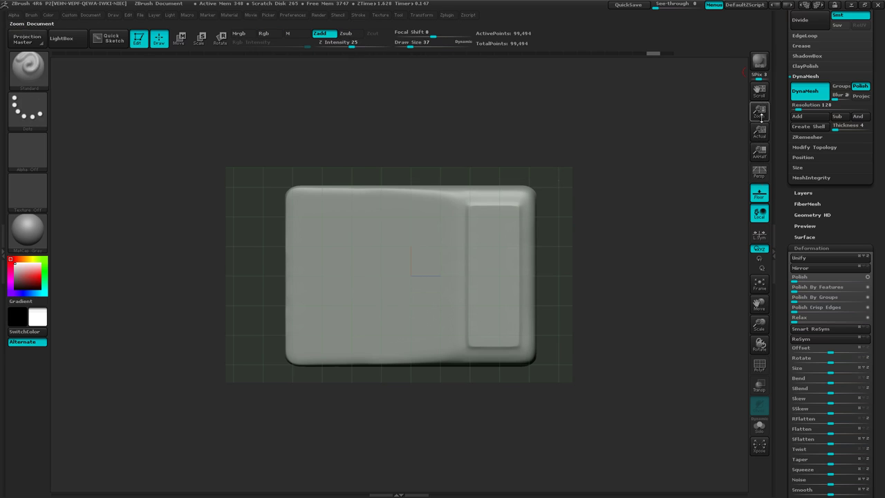
left_click(759, 132)
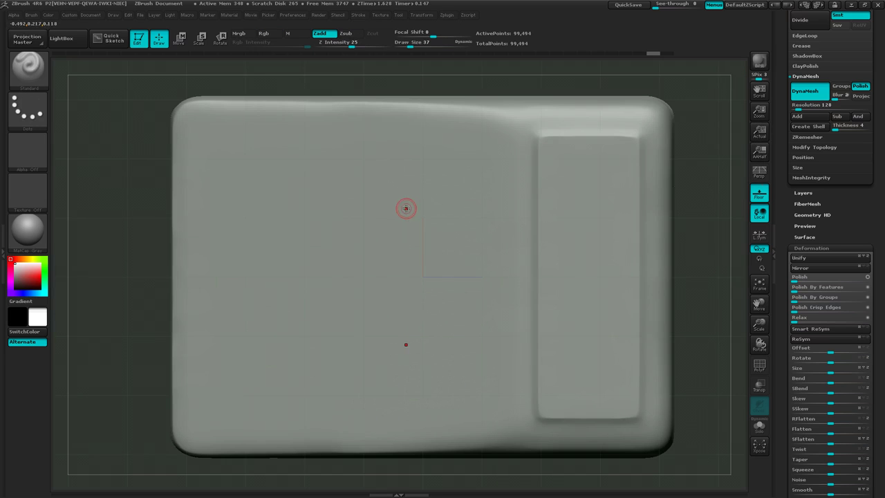
left_click_drag(336, 277, 362, 171, "ctrl")
key("ctrl+shift+a")
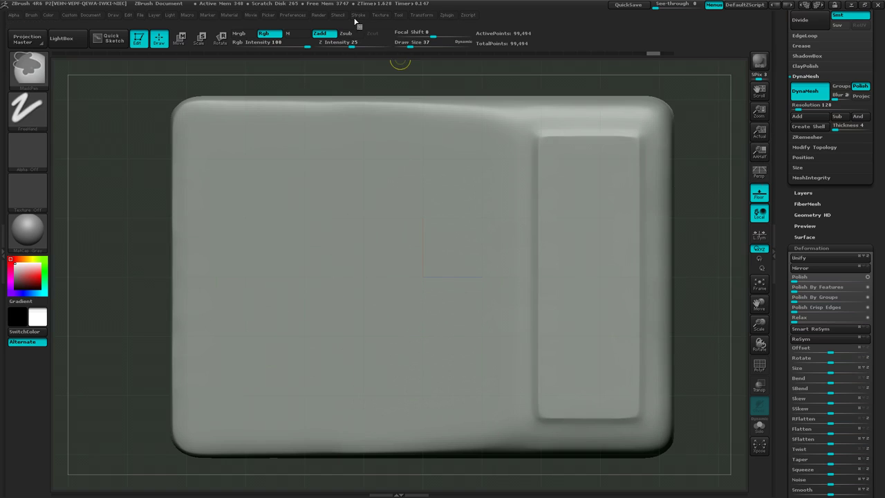
Step: Turn on Backtrack and SnapToTrack for the MaskPen brush's lazy stroke and set the track type to Line
left_click(359, 15)
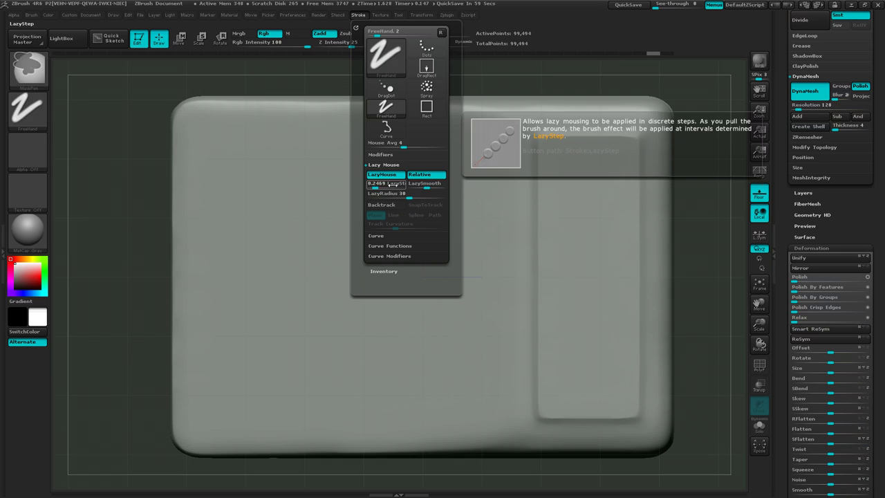
key("b")
key("s")
key("t")
left_click(387, 206)
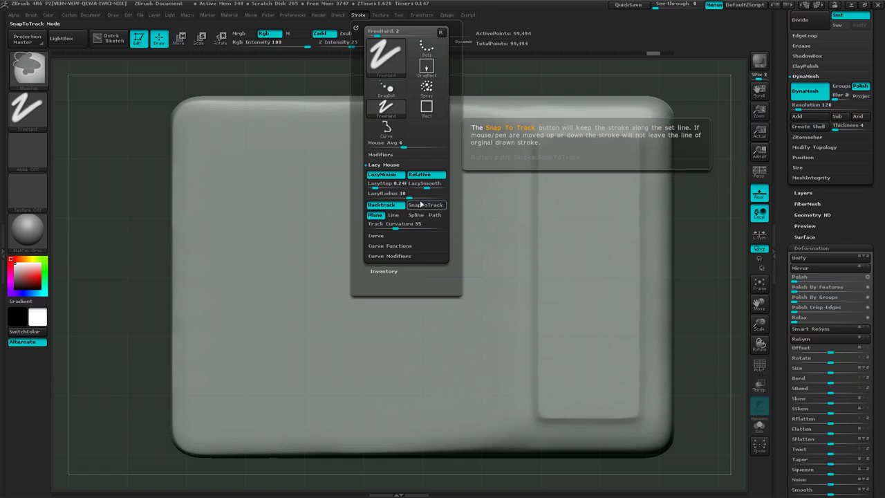
left_click(422, 205)
left_click(394, 215)
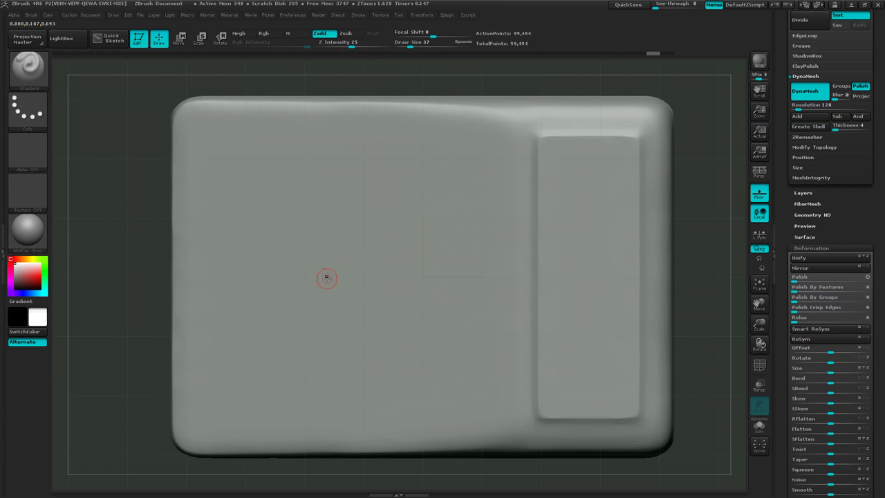
Step: Try masking a straight mirrored V across the tray's flat area with a backtracked line, and undo it
key("ctrl")
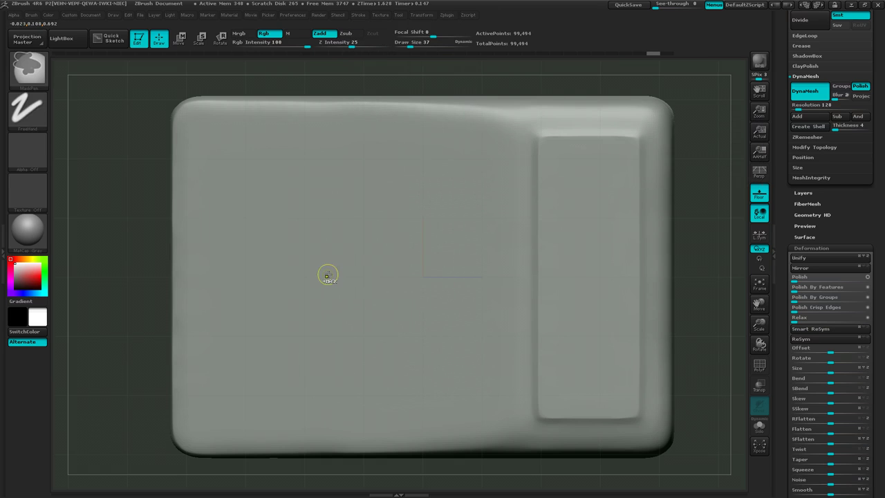
mouse_move(328, 275)
left_mouse_down("ctrl")
mouse_move(351, 198)
mouse_move(343, 142)
mouse_move(359, 148)
left_mouse_up("ctrl")
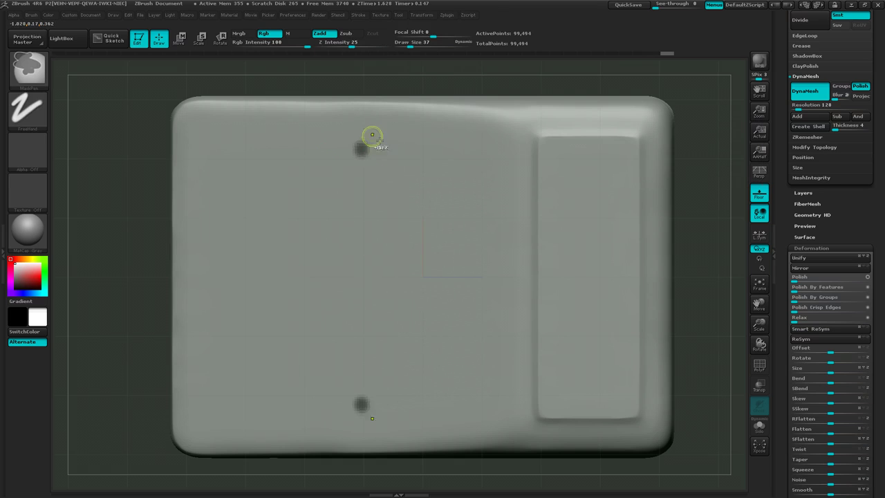
key("ctrl+z")
left_click_drag(334, 276, 366, 150, "ctrl")
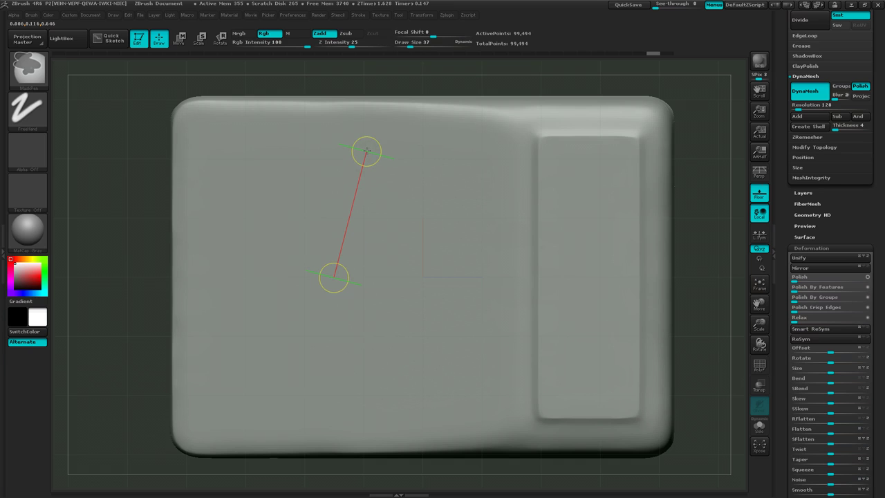
mouse_move(367, 151)
left_mouse_down("ctrl")
mouse_move(346, 221)
mouse_move(304, 231)
mouse_move(297, 242)
mouse_move(302, 220)
mouse_move(282, 266)
mouse_move(318, 131)
mouse_move(283, 230)
mouse_move(279, 277)
mouse_move(318, 133)
mouse_move(311, 165)
left_mouse_up("ctrl")
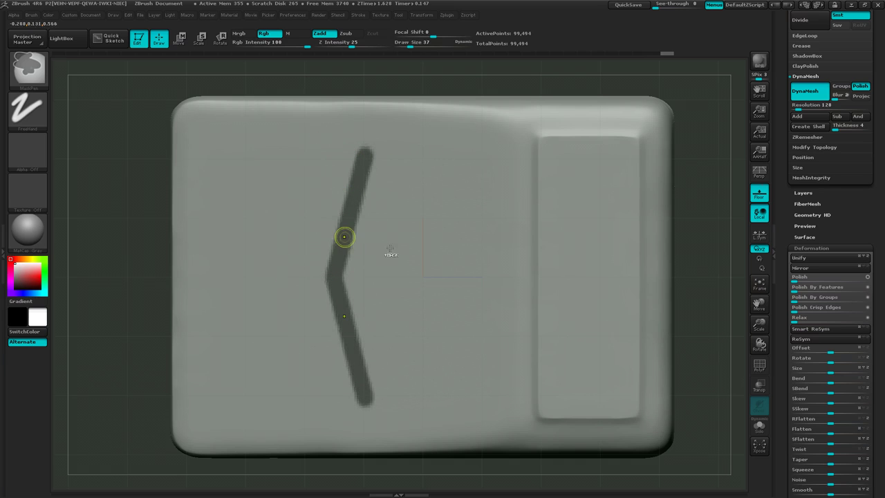
mouse_move(422, 262)
right_mouse_down()
mouse_move(423, 213)
mouse_move(424, 237)
right_mouse_up()
key("ctrl+z")
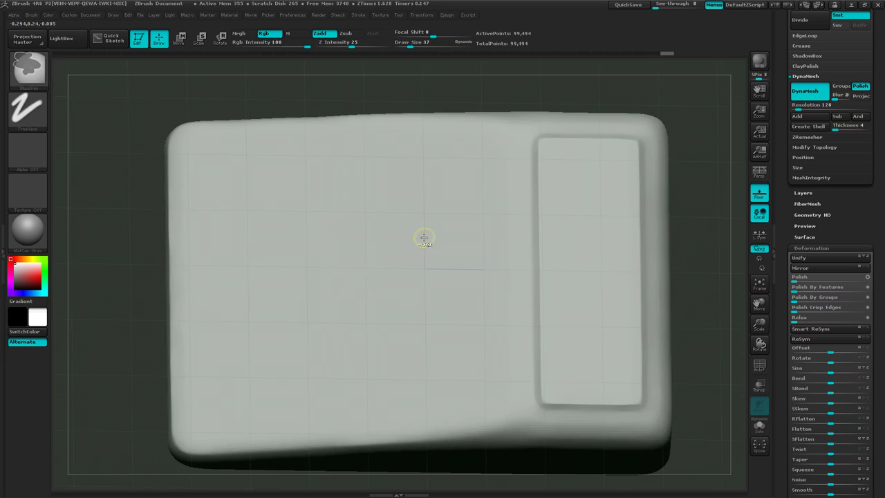
Step: Mask a straight mirrored V-shaped line across the tray's flat surface, just beside the recessed rectangular well
right_click_drag(380, 254, 380, 274)
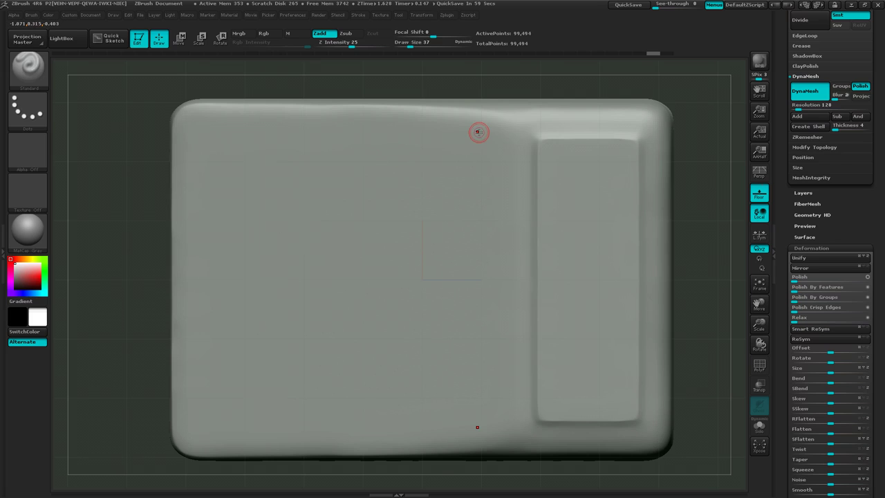
key("ctrl")
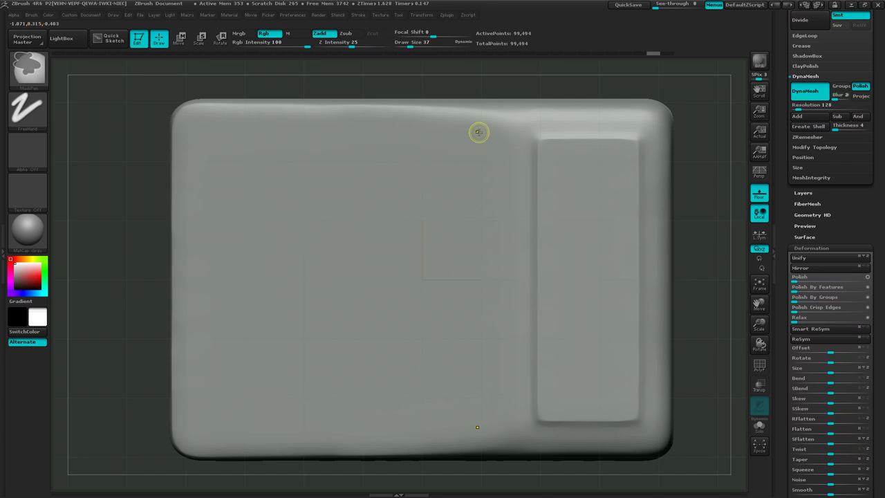
left_click_drag(479, 130, 429, 272, "ctrl")
mouse_move(426, 279)
left_mouse_down()
mouse_move(477, 119)
mouse_move(417, 280)
left_mouse_up()
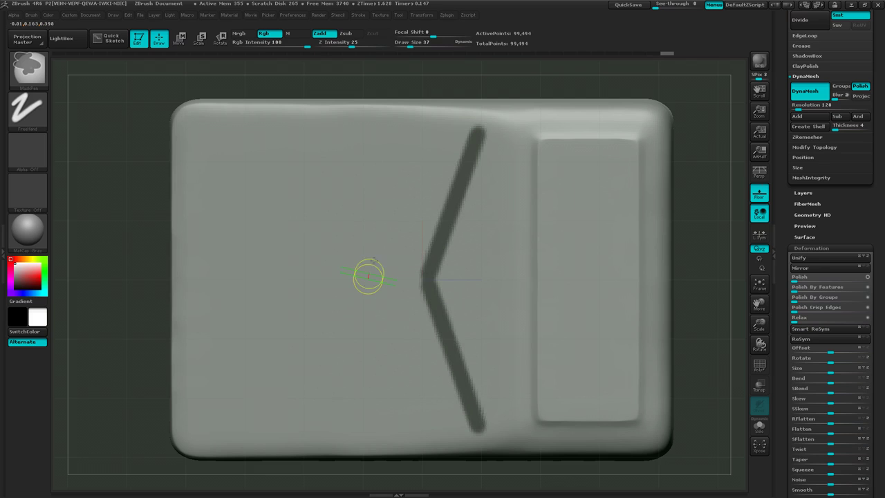
Step: Mask four more straight mirrored V lines parallel to the first, spaced across the tray's flat area away from the well
left_click_drag(367, 279, 423, 127)
left_click_drag(423, 126, 423, 126)
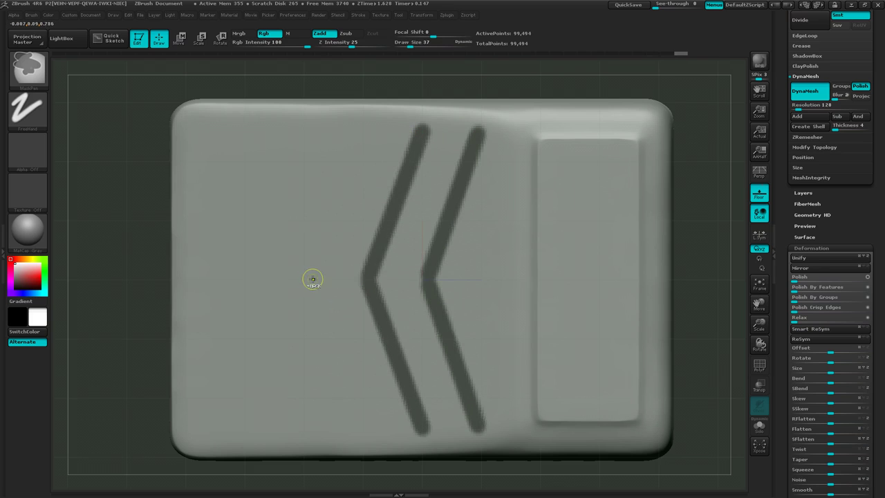
left_click_drag(312, 280, 372, 127)
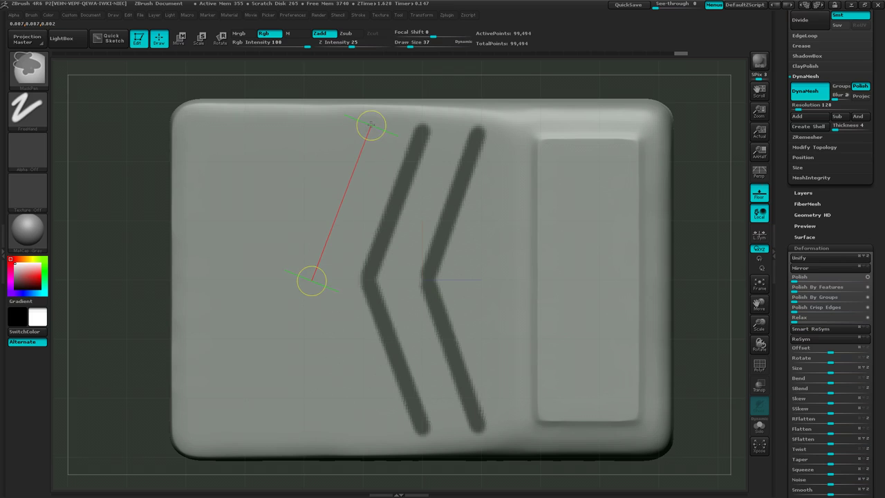
left_click_drag(372, 125, 371, 125)
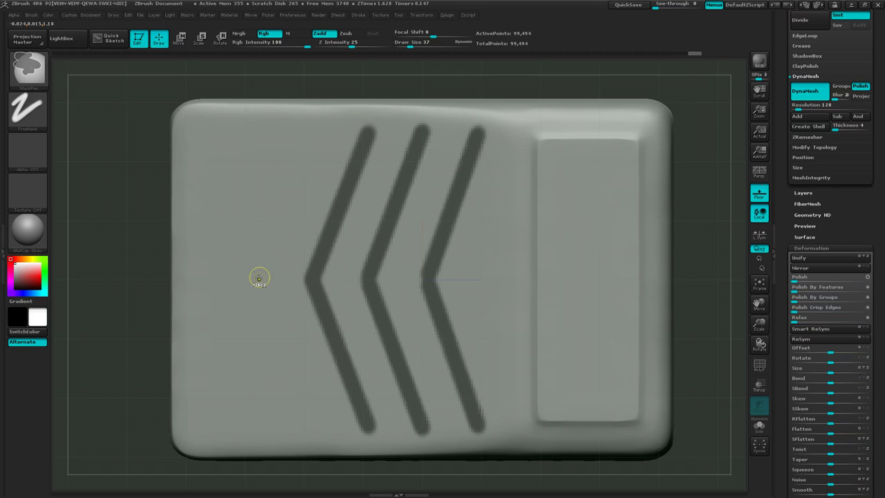
mouse_move(261, 278)
left_mouse_down()
mouse_move(318, 127)
mouse_move(261, 278)
mouse_move(289, 197)
mouse_move(291, 119)
left_mouse_up()
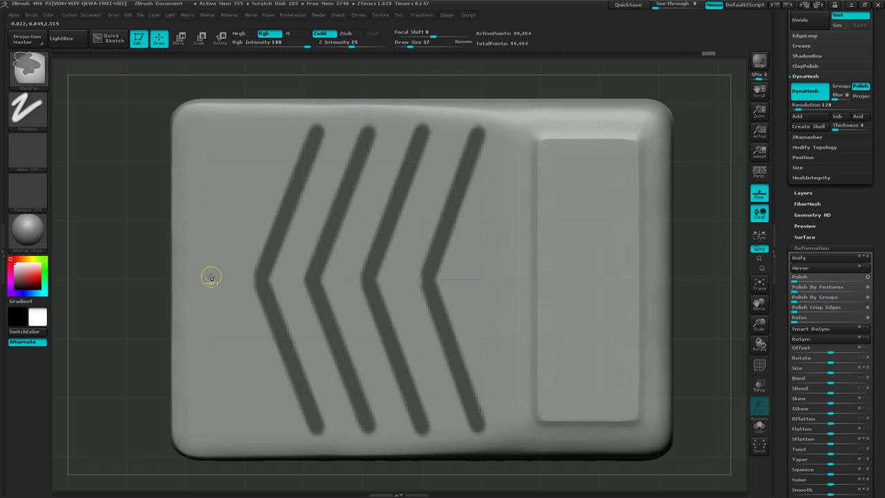
mouse_move(211, 278)
left_mouse_down()
mouse_move(258, 124)
mouse_move(269, 124)
left_mouse_up()
Step: Turn off LazyMouse for the MaskPen brush
mouse_move(201, 288)
left_mouse_down("ctrl")
mouse_move(239, 201)
mouse_move(190, 282)
left_mouse_up("ctrl")
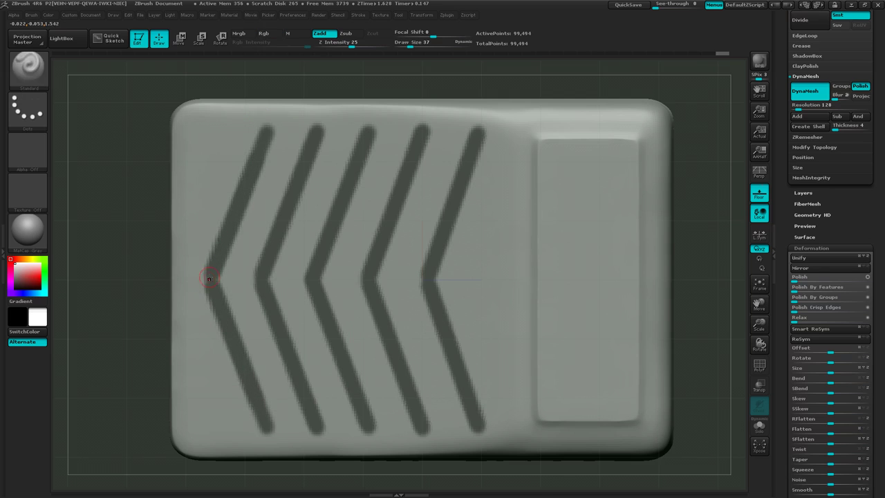
key("ctrl")
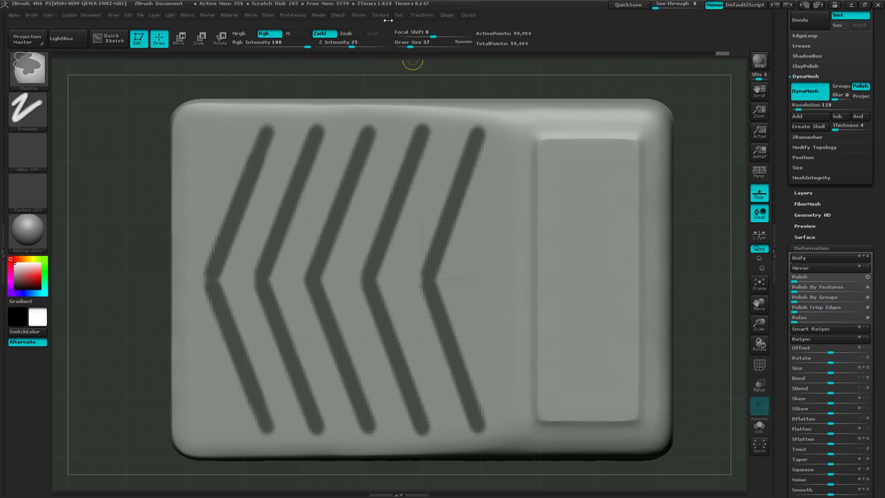
left_click(365, 16)
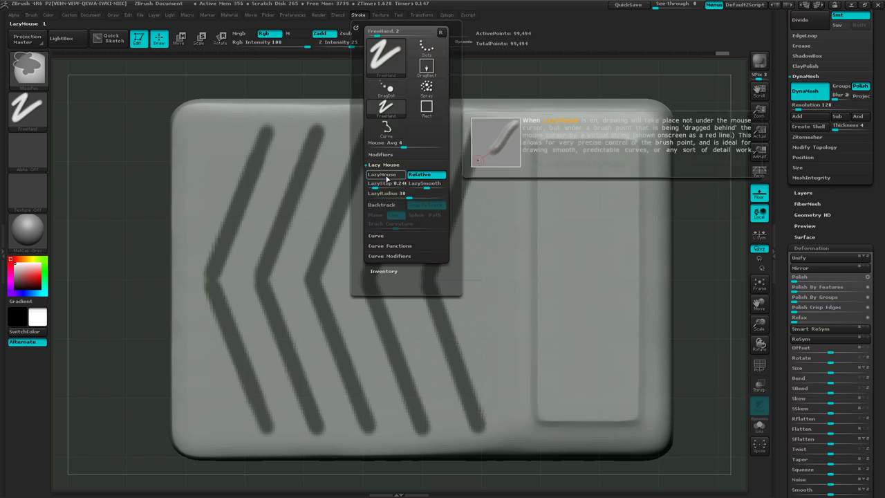
left_click_drag(386, 194, 335, 198)
key("ctrl")
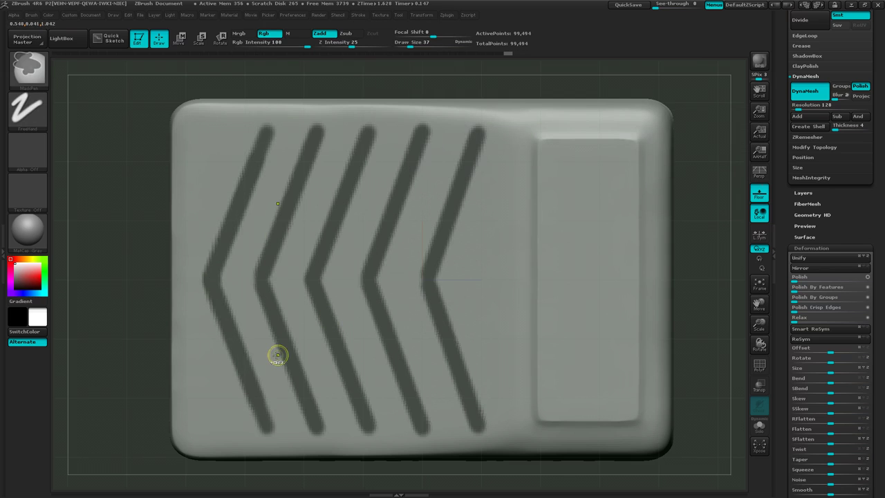
Step: Set the draw size to 24 and fill in the outer corners of the masked V lines at their apexes
right_click_drag(281, 351, 497, 271, "ctrl")
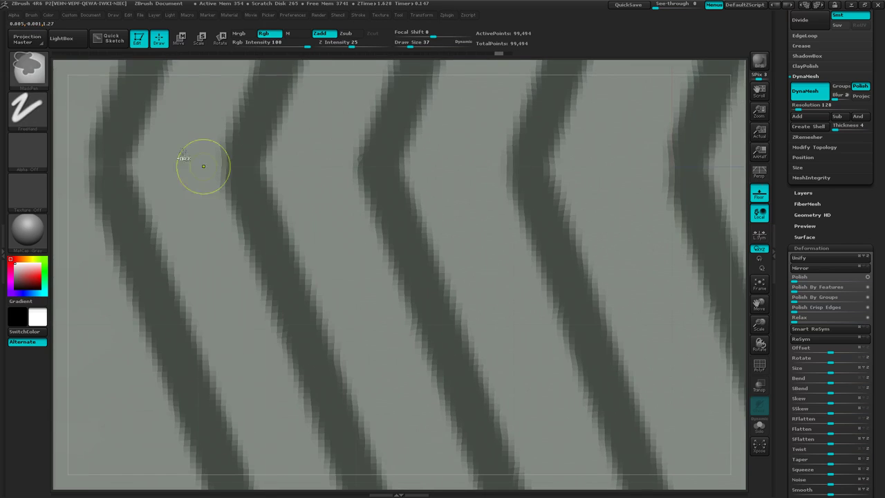
key("s")
mouse_move(122, 160)
left_mouse_down()
mouse_move(110, 154)
mouse_move(105, 175)
left_mouse_up()
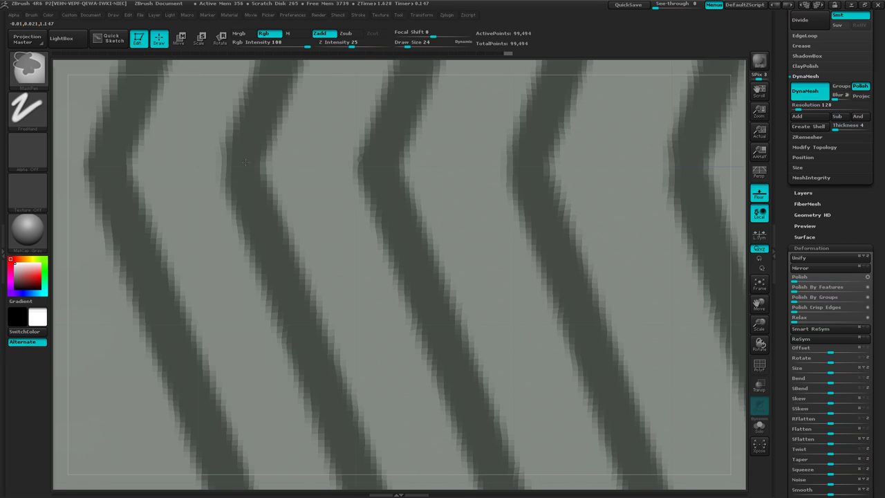
left_click_drag(233, 156, 238, 177, "ctrl")
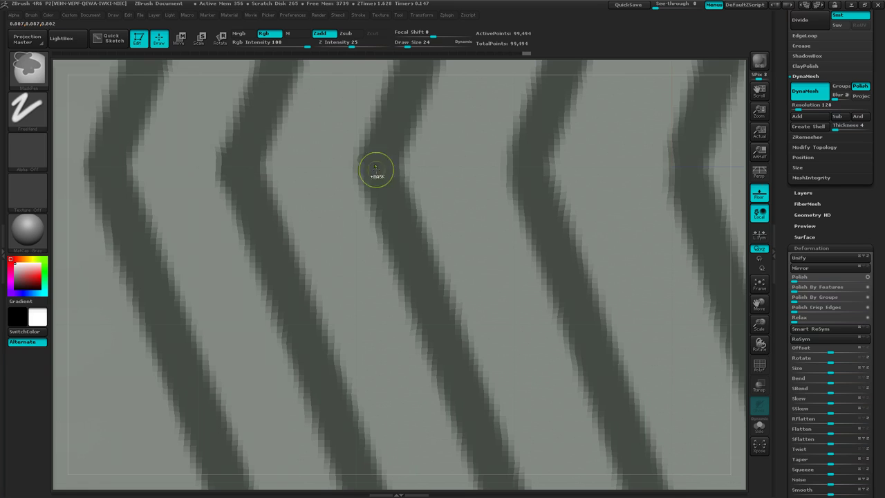
mouse_move(532, 193)
right_mouse_down("ctrl")
mouse_move(664, 212)
mouse_move(667, 200)
right_mouse_up("ctrl")
left_click_drag(649, 189, 644, 198, "ctrl")
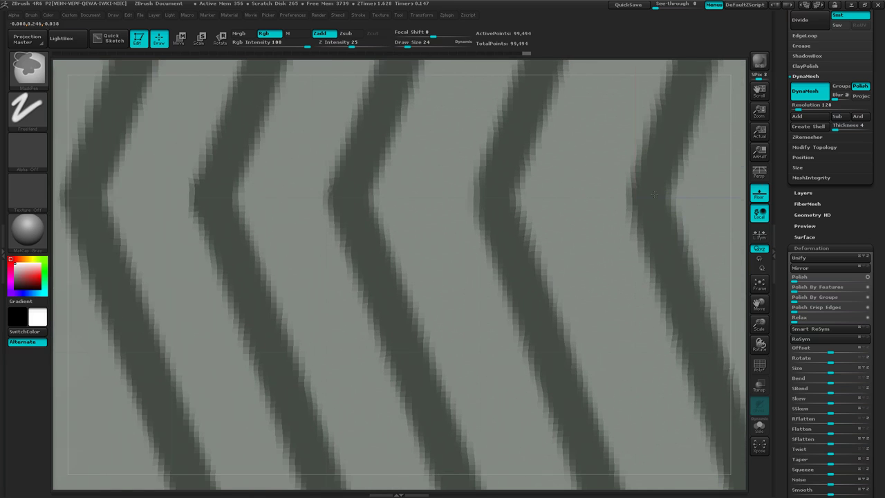
Step: Touch up the masked apex of the V nearest the well and check the apexes of the other V lines
right_click_drag(533, 286, 418, 262, "ctrl")
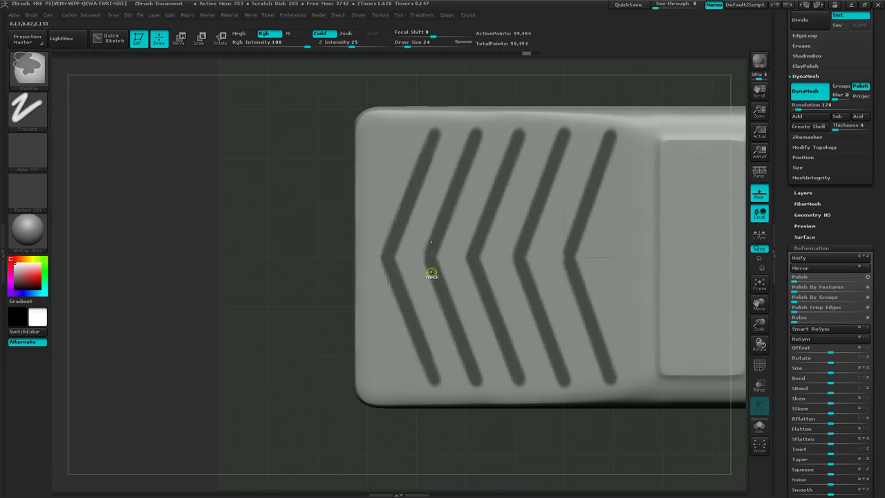
scroll(425, 310, "up", 5)
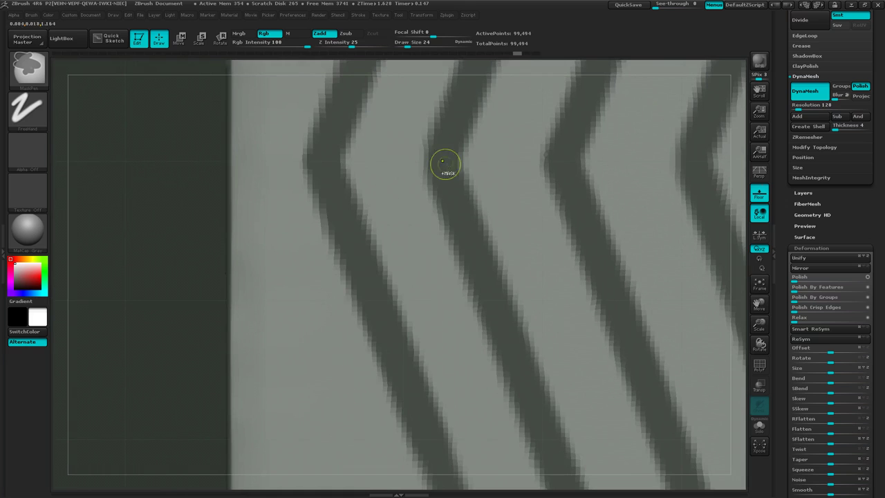
scroll(445, 164, "down", 5)
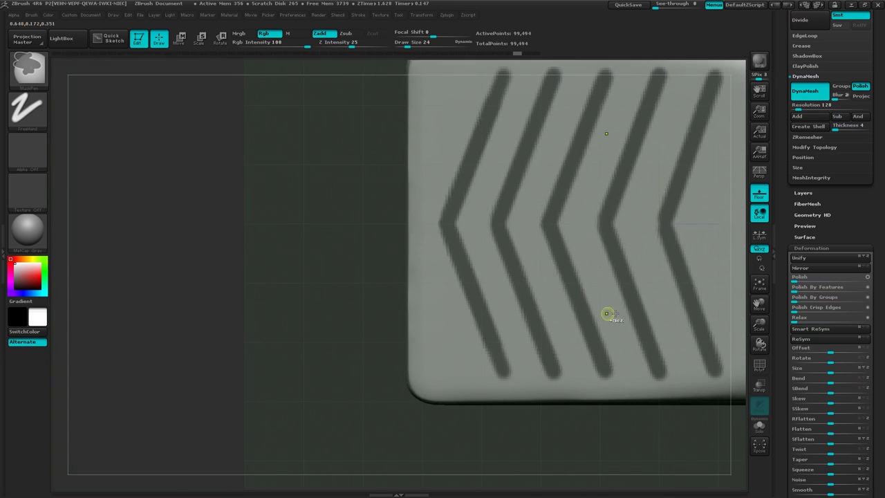
scroll(666, 255, "down", 3)
scroll(578, 262, "up", 6)
mouse_move(578, 262)
right_mouse_down("ctrl")
mouse_move(632, 255)
mouse_move(600, 257)
mouse_move(381, 349)
mouse_move(541, 225)
right_mouse_up("ctrl")
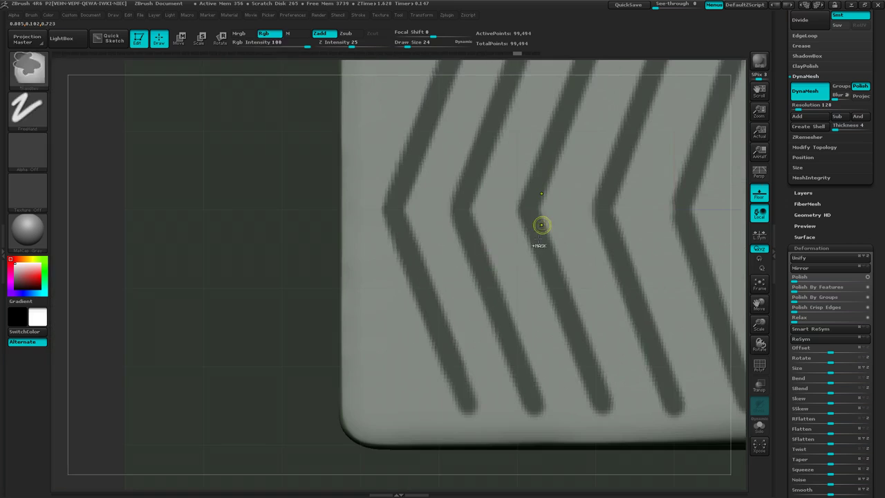
mouse_move(640, 266)
right_mouse_down("alt")
mouse_move(420, 325)
mouse_move(373, 314)
mouse_move(529, 269)
right_mouse_up("alt")
left_click_drag(410, 249, 408, 248, "ctrl")
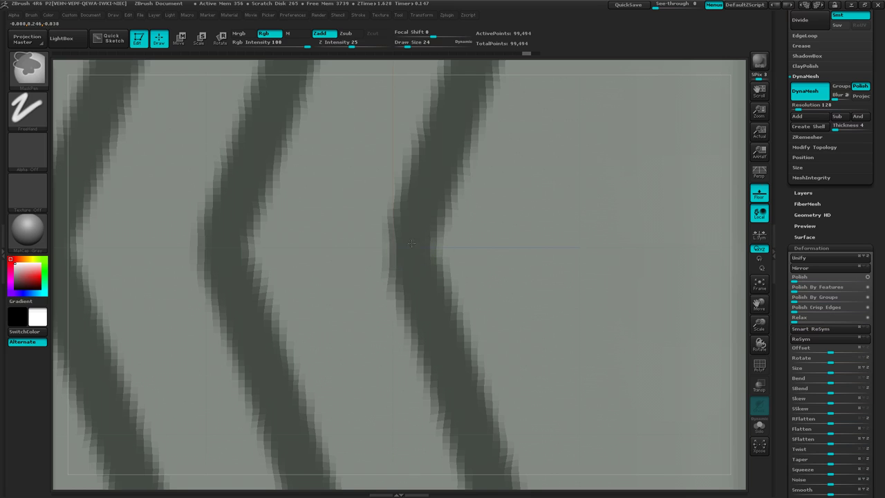
right_click_drag(436, 321, 256, 292, "ctrl")
right_click_drag(408, 302, 516, 289, "ctrl")
left_click_drag(515, 289, 553, 276, "alt")
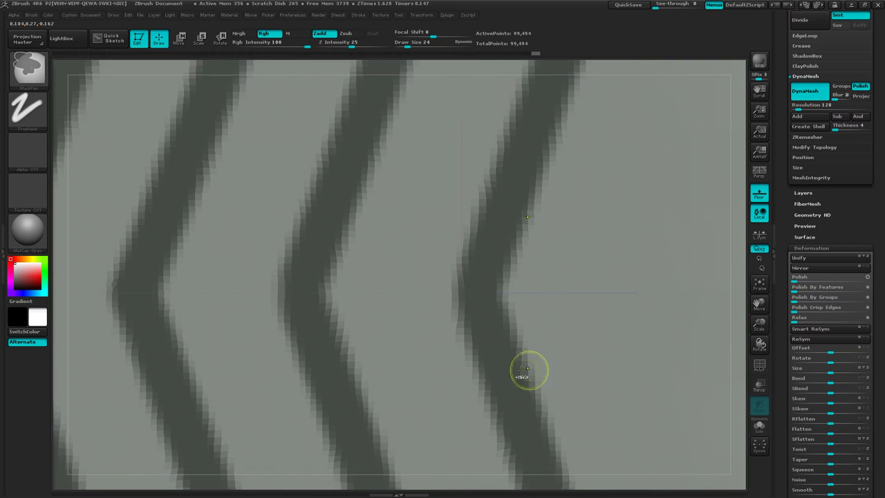
mouse_move(529, 370)
right_mouse_down("ctrl")
mouse_move(234, 347)
mouse_move(584, 339)
right_mouse_up("ctrl")
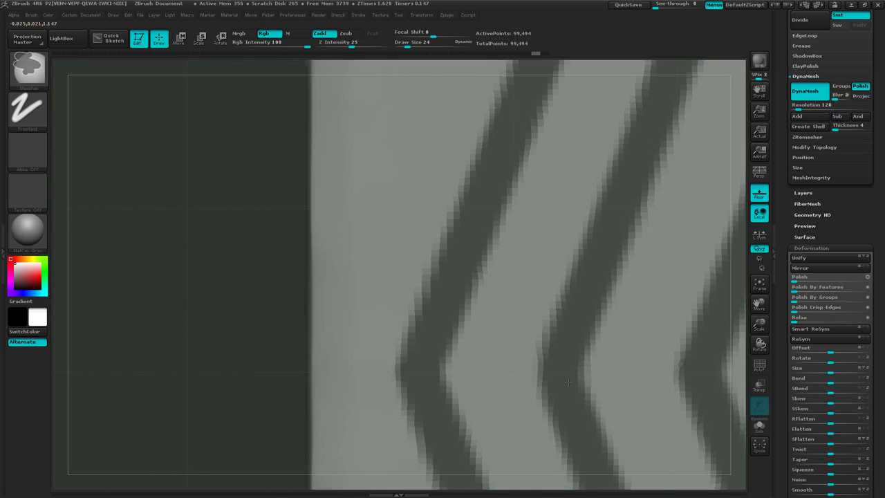
right_click_drag(574, 428, 515, 413, "ctrl")
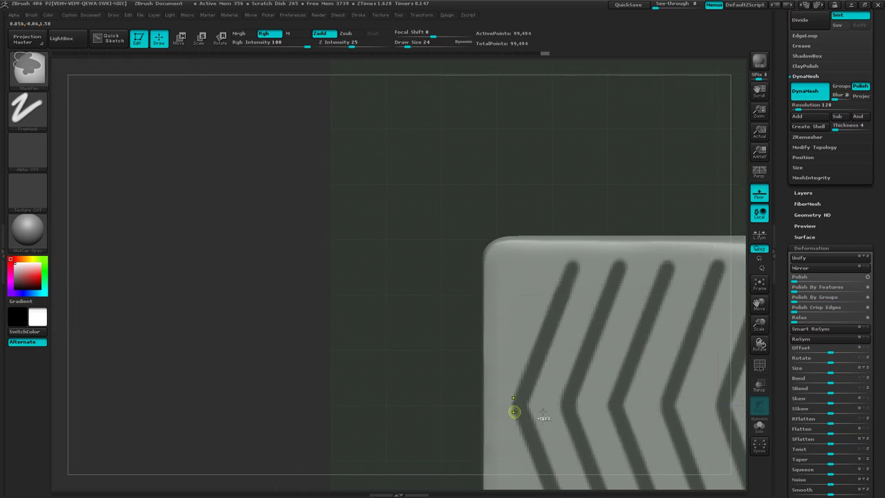
right_click_drag(583, 399, 395, 327, "alt")
mouse_move(561, 406)
right_mouse_down("ctrl")
mouse_move(408, 381)
mouse_move(419, 392)
right_mouse_up("ctrl")
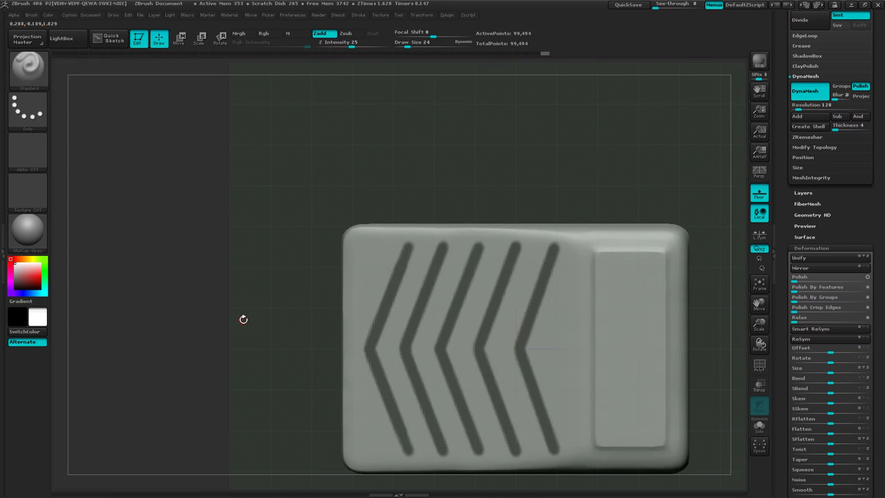
Step: Invert the mask so only the V lines are unmasked, and activate the Move transpose tool
left_click(150, 291, "ctrl")
left_click_drag(199, 355, 198, 382)
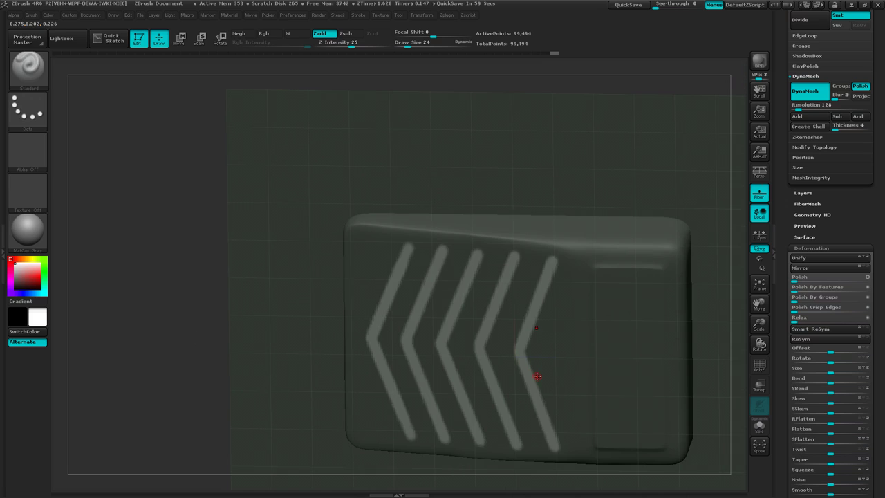
key("w")
right_click_drag(431, 372, 464, 316)
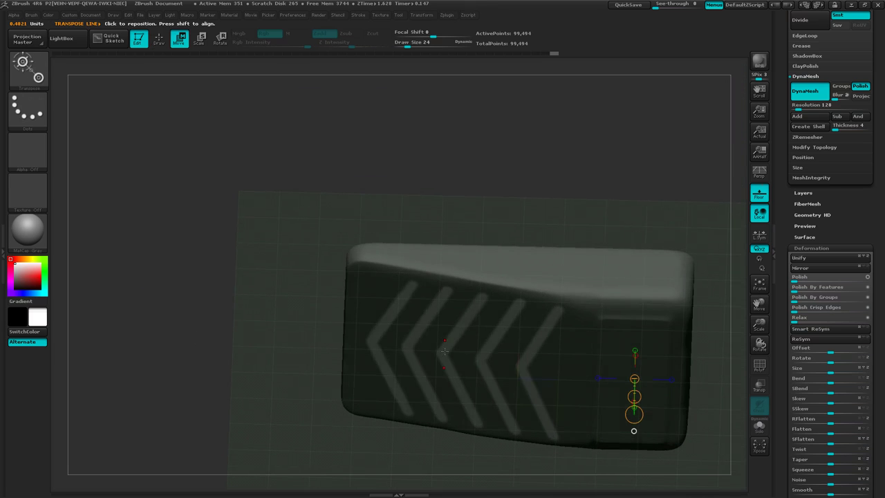
Step: Push the unmasked V lines straight down into the tray surface with the existing vertical transpose line
left_click_drag(443, 351, 434, 369, "shift")
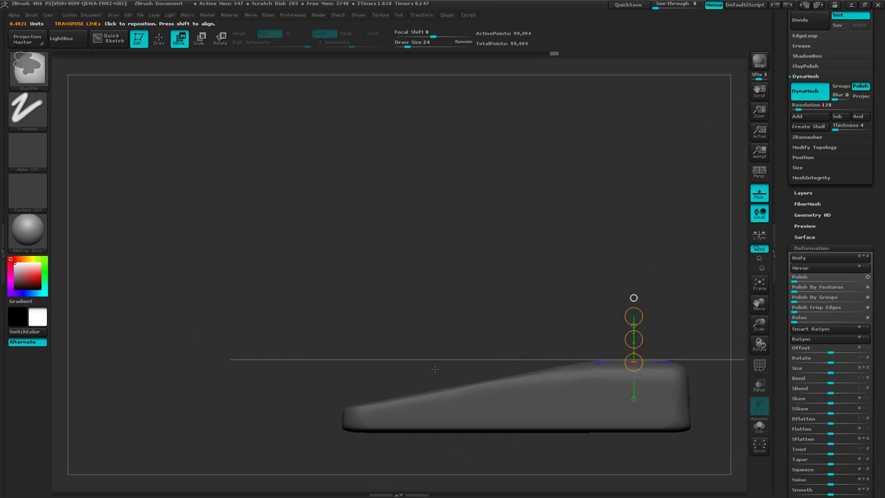
right_click_drag(434, 369, 466, 371, "ctrl")
right_click_drag(553, 392, 398, 366, "alt")
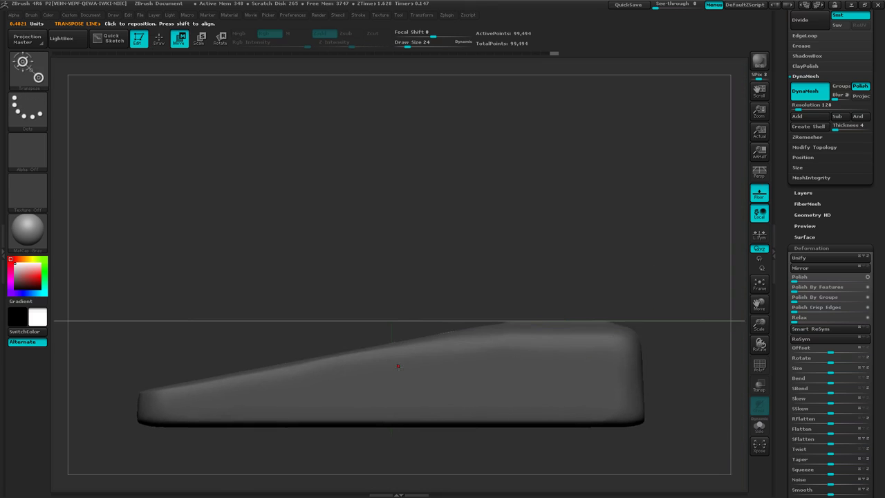
left_click_drag(398, 365, 435, 408)
right_click_drag(442, 415, 464, 442, "ctrl")
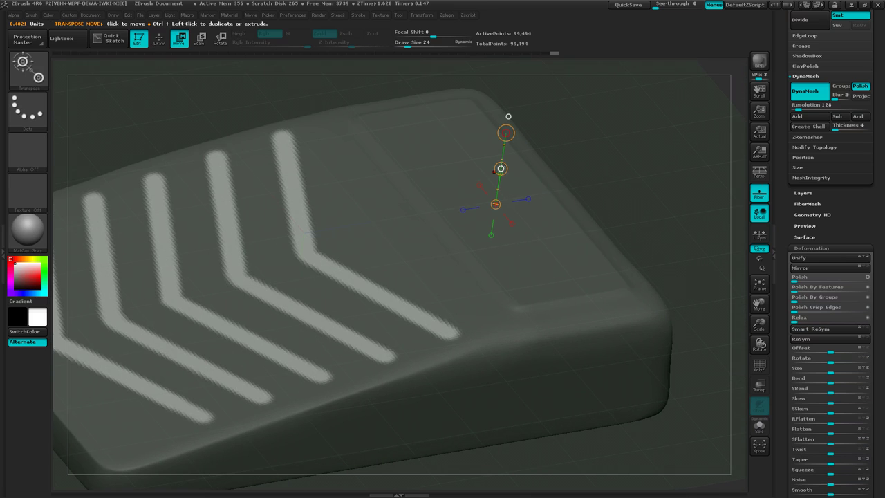
left_click_drag(500, 168, 501, 177)
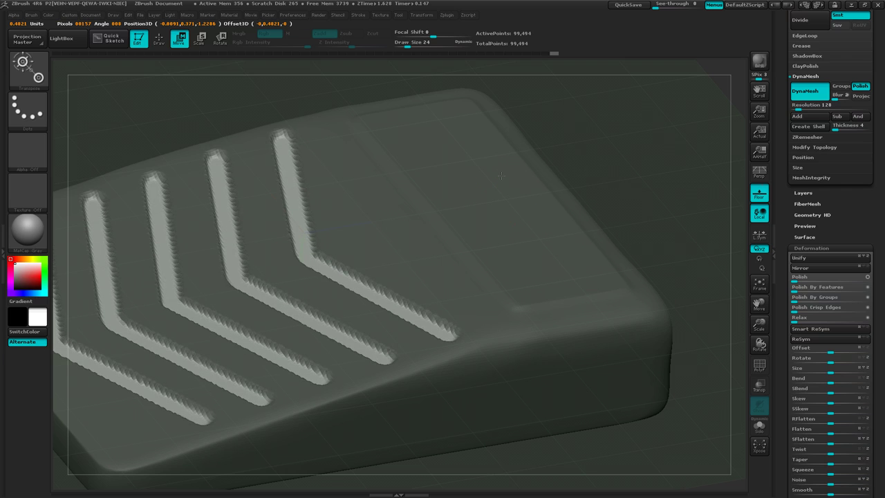
left_click(501, 175)
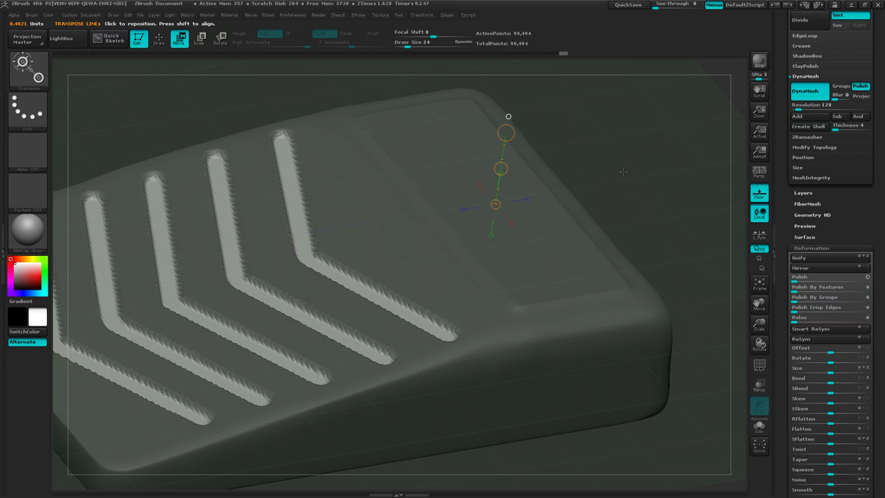
Step: Clear the mask and remesh the grooved tray with DynaMesh, then inspect the grooves up close
left_click(602, 135, "ctrl")
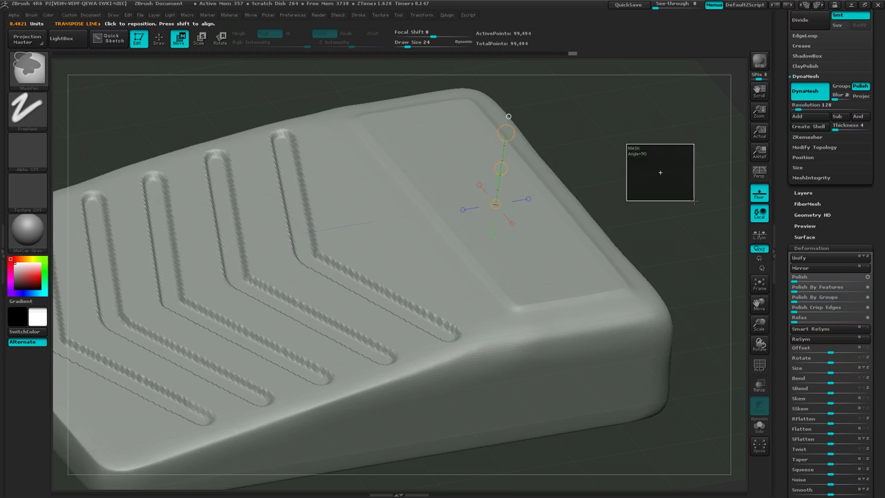
left_click_drag(626, 143, 694, 201, "ctrl")
mouse_move(558, 333)
right_mouse_down()
mouse_move(553, 294)
mouse_move(559, 319)
right_mouse_up()
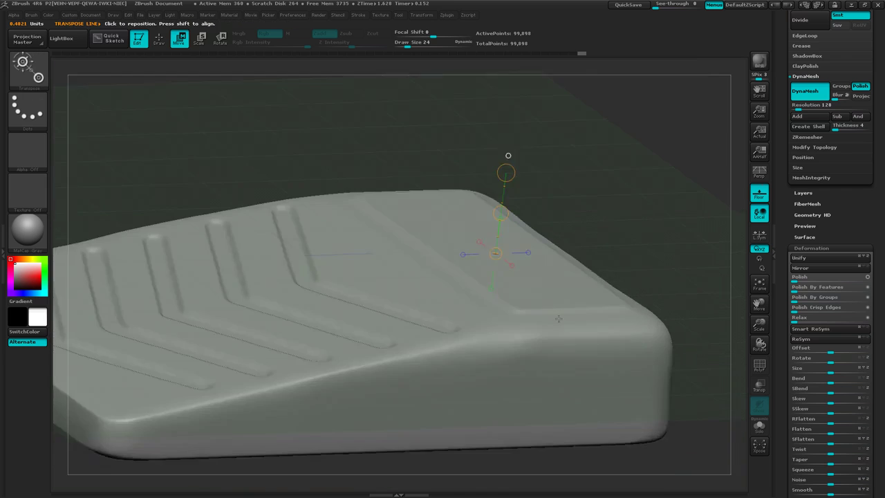
left_click_drag(559, 319, 557, 333)
right_click_drag(230, 313, 212, 315)
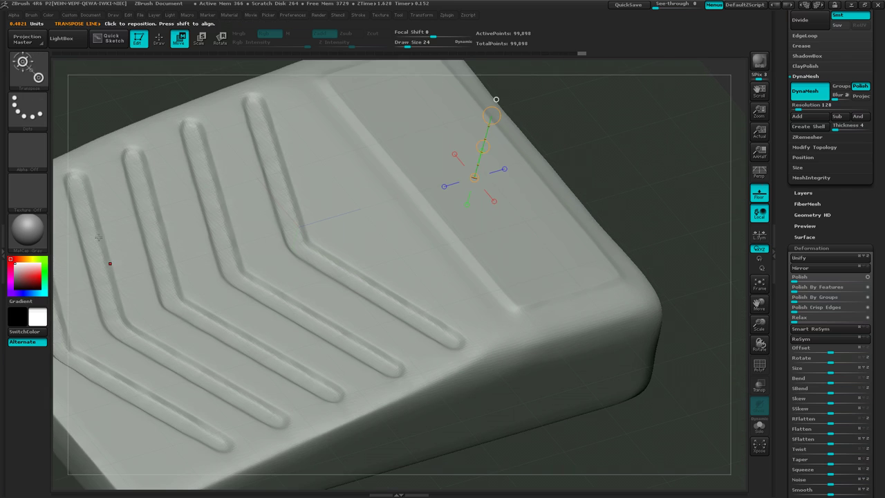
Step: Undo the DynaMesh update, the mask clearing and the downward move of the V grooves
key("ctrl+z")
key("ctrl+z")
key("ctrl+z")
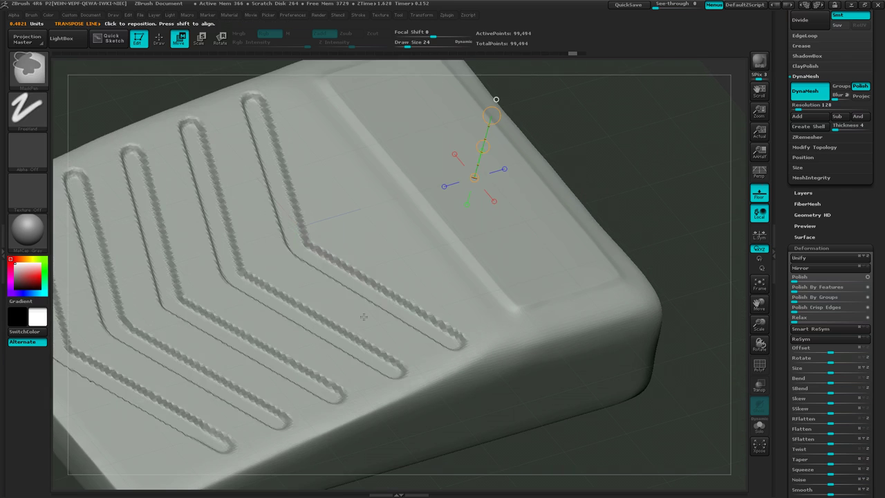
Step: Blur the inverted mask and try moving the soft-edged V lines down into the tray
left_click(357, 254, "ctrl")
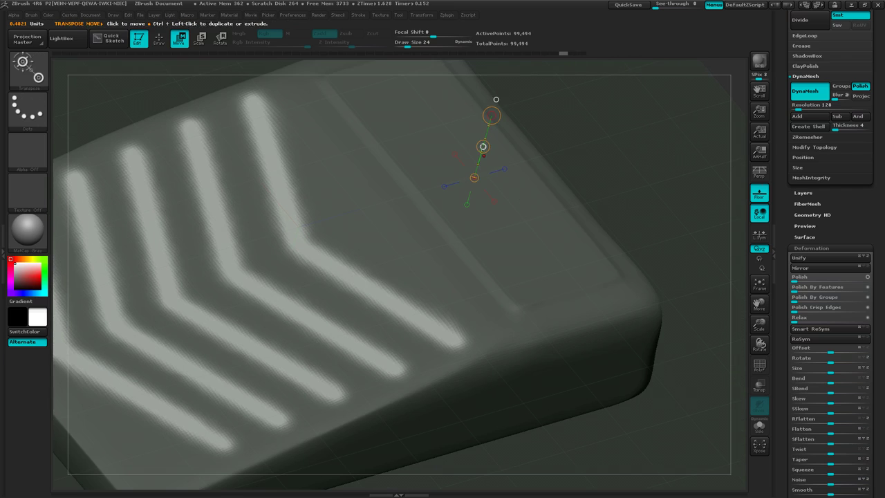
left_click_drag(482, 147, 481, 155)
Step: Clear the blurred mask and update the DynaMesh to check the soft-edged grooves
left_click_drag(595, 163, 671, 204, "ctrl")
left_click_drag(636, 155, 678, 193, "ctrl")
right_click_drag(537, 339, 529, 360)
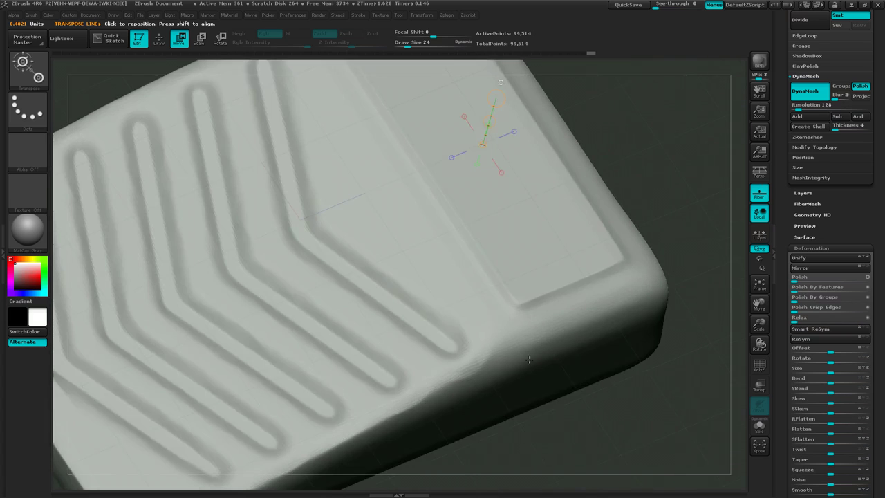
left_click_drag(528, 359, 532, 351)
Step: Undo the soft-edged groove attempt back to the inverted mask before it was blurred
key("ctrl+z")
key("ctrl+z")
key("ctrl+z")
key("ctrl+z")
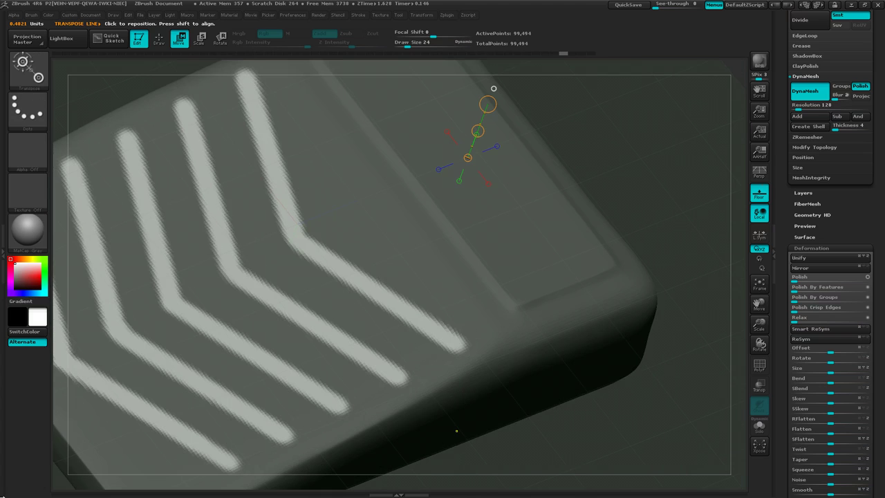
Step: Move the unmasked V lines slightly down into the tray, then clear the mask and update the DynaMesh
left_click_drag(456, 430, 459, 413)
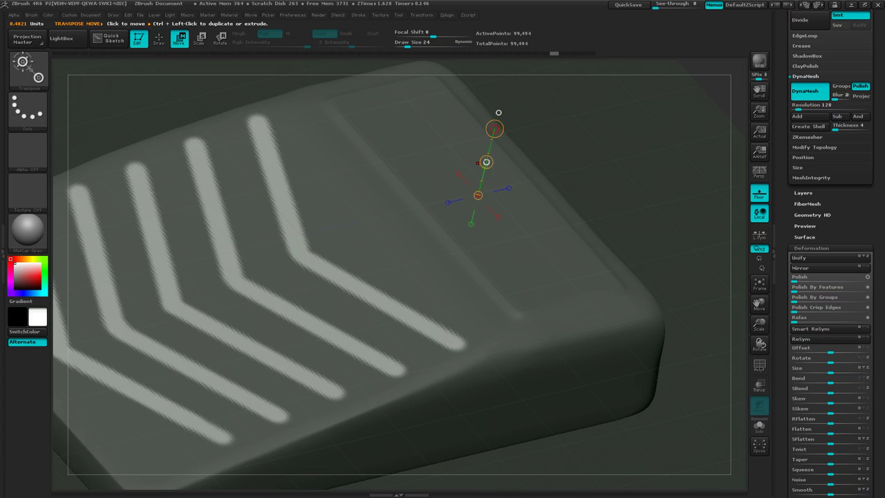
left_click_drag(486, 162, 486, 166)
key("ctrl")
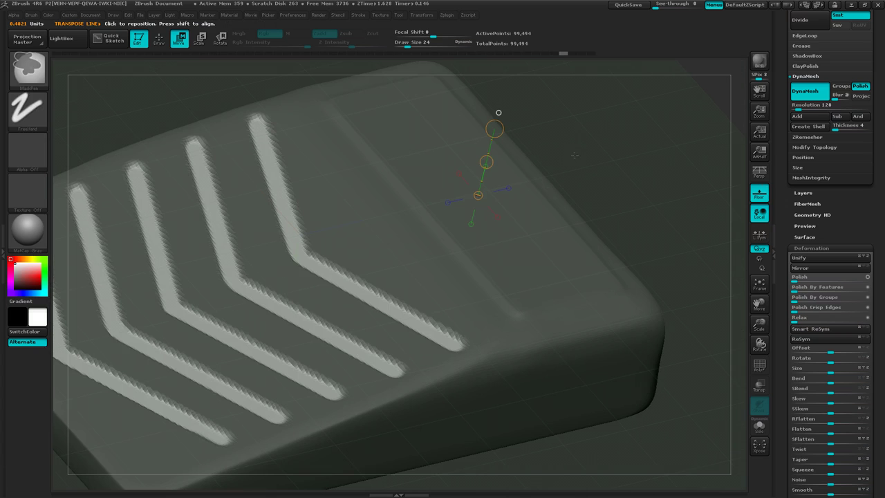
left_click_drag(581, 128, 506, 379, "ctrl")
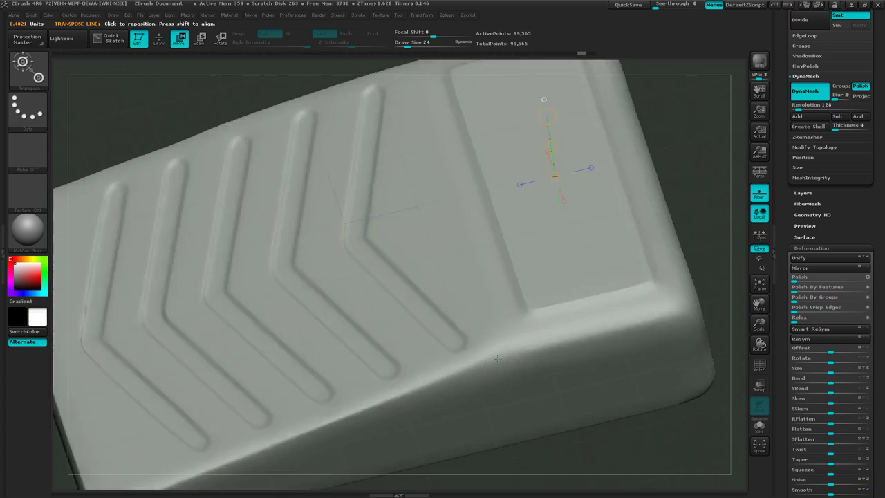
right_click_drag(497, 359, 470, 250)
Step: Undo the DynaMesh update, the mask clearing and the slight downward move of the V lines
key("ctrl+z")
key("ctrl+z")
key("ctrl+z")
Step: Move the V lines deeper into the tray, then clear the mask and update the DynaMesh
left_click_drag(477, 164, 479, 172)
left_click_drag(594, 153, 652, 185, "ctrl")
right_click_drag(581, 302, 461, 346)
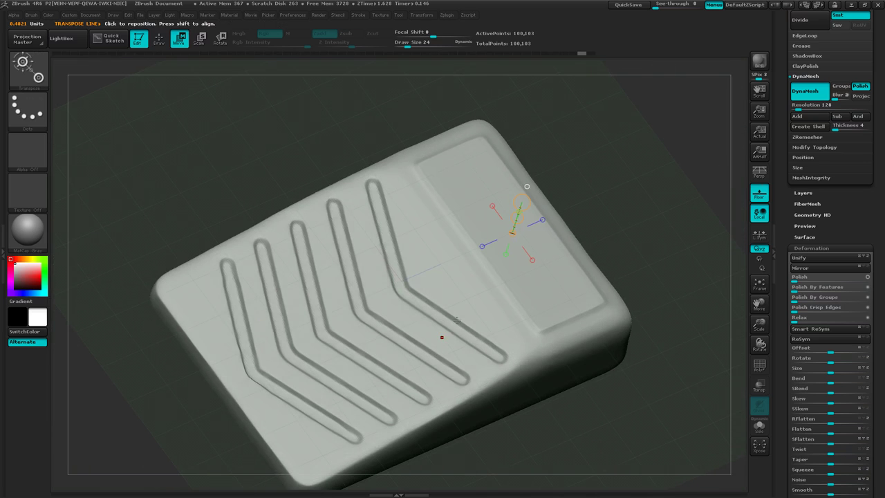
left_click_drag(404, 205, 445, 288)
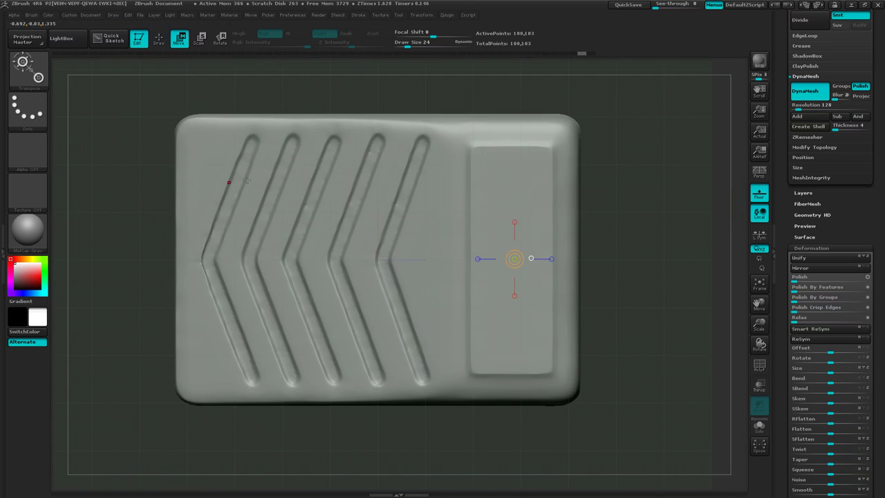
Step: Switch to drawing with the Standard brush and import cortex-label.psd from the spotlight folder as its alpha
key("ctrl")
key("q")
key("b")
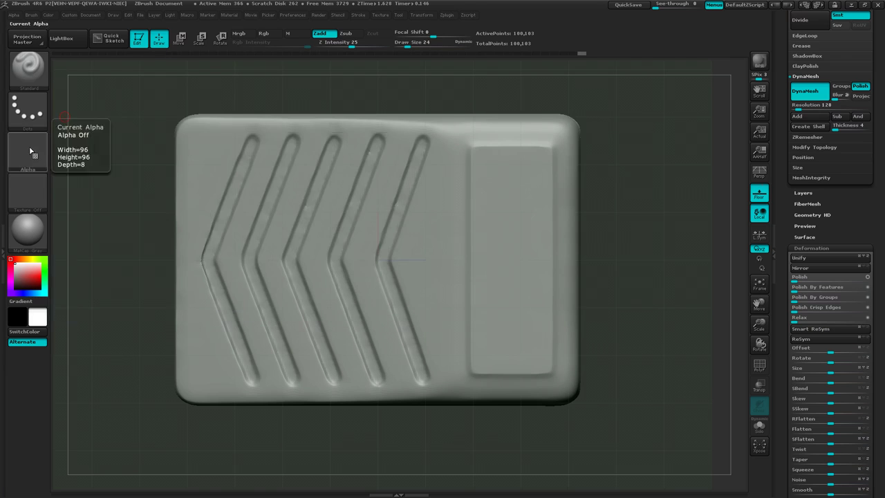
left_click(30, 147)
left_click(88, 362)
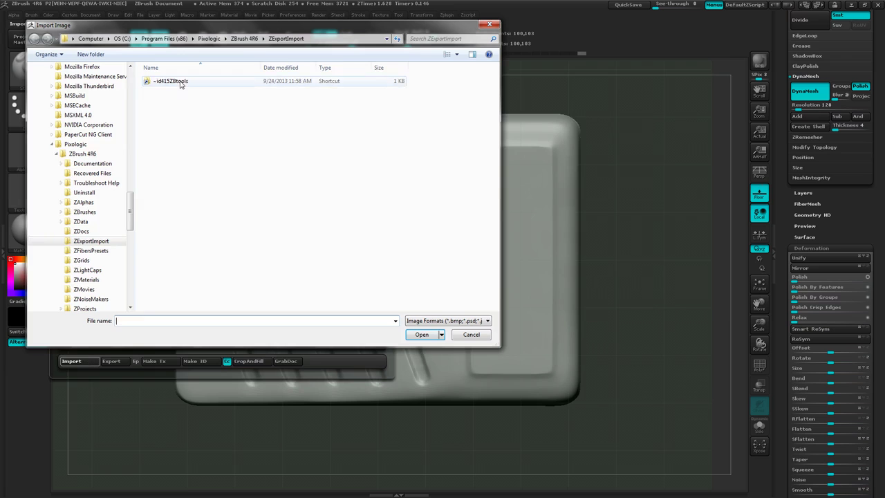
double_click(173, 82)
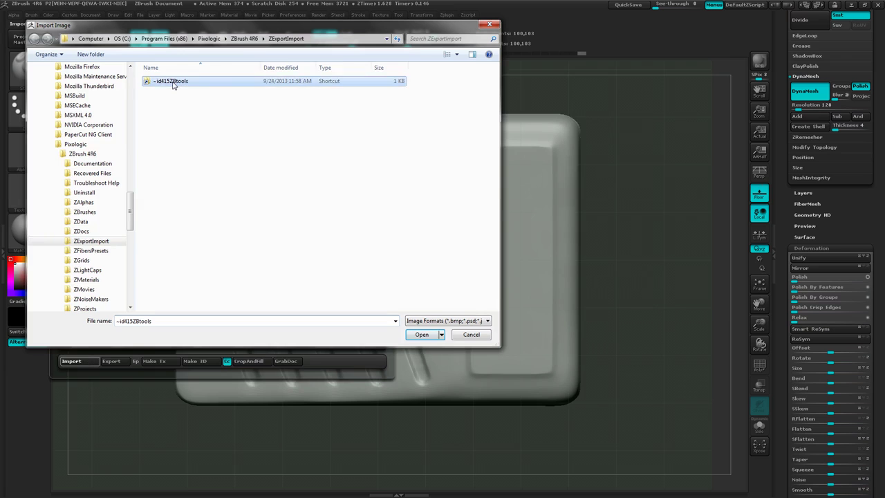
left_click_drag(130, 219, 130, 272)
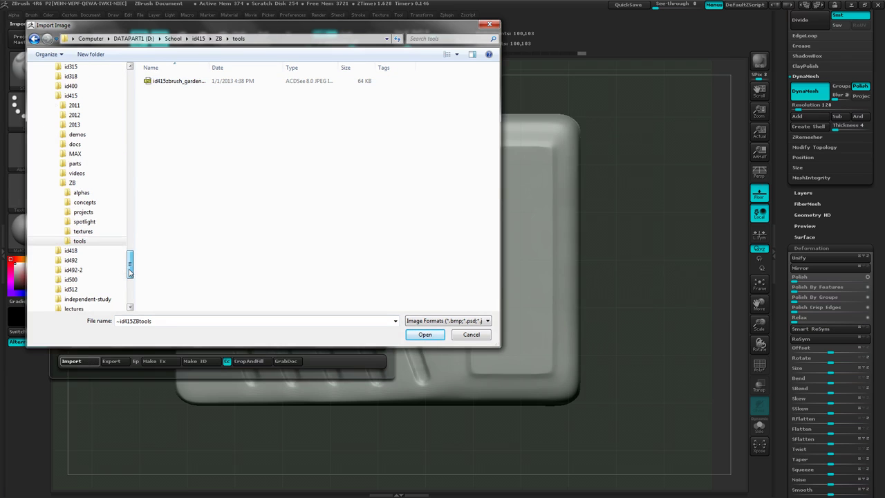
left_click(81, 194)
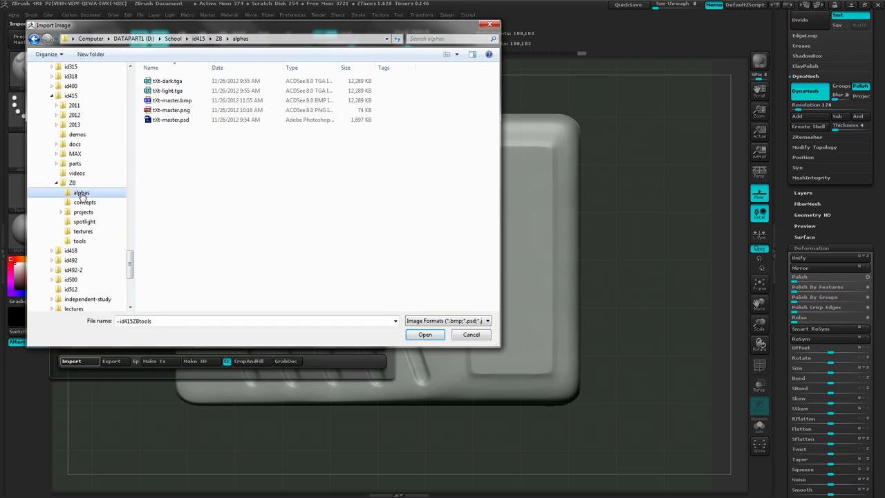
left_click(83, 212)
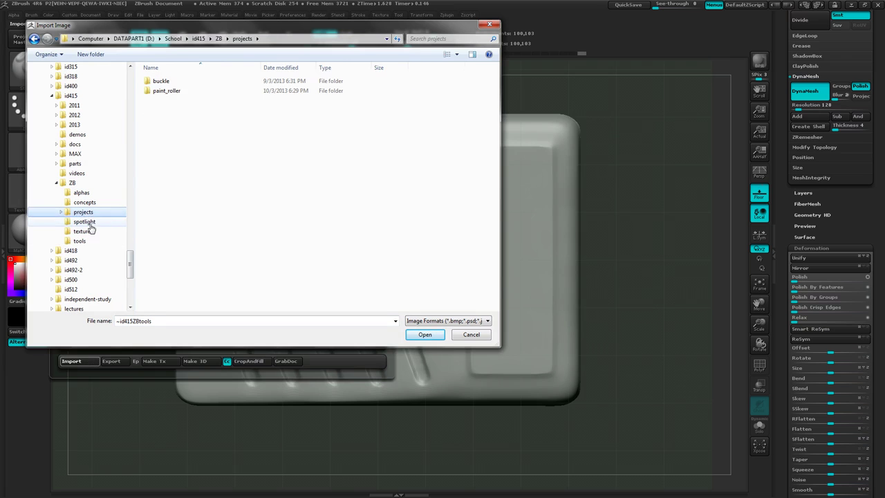
left_click(88, 223)
left_click(167, 121)
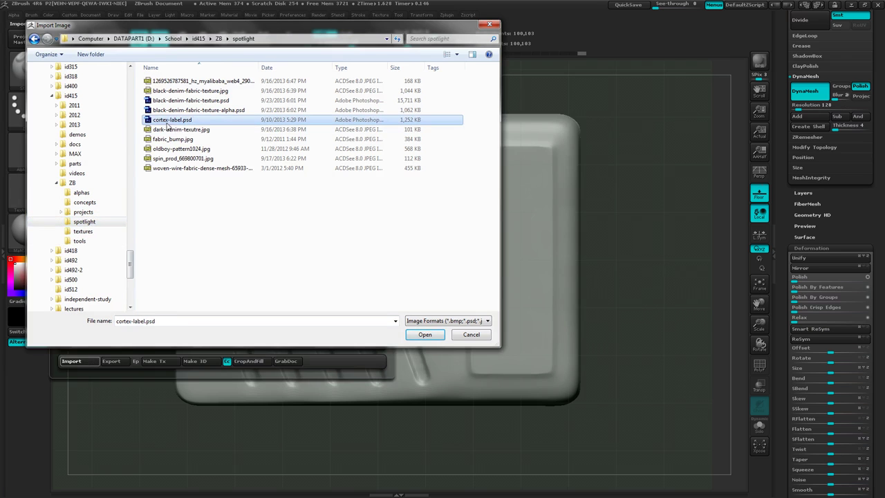
left_click(425, 334)
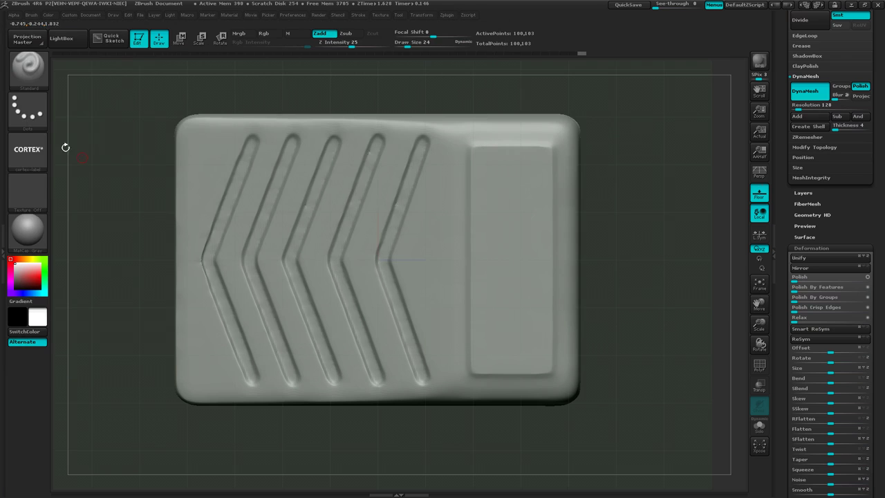
Step: Set the stroke to DragRect and try stamping the CORTEX logo along the tray's rectangular panel, then undo the stamp
left_click(28, 112)
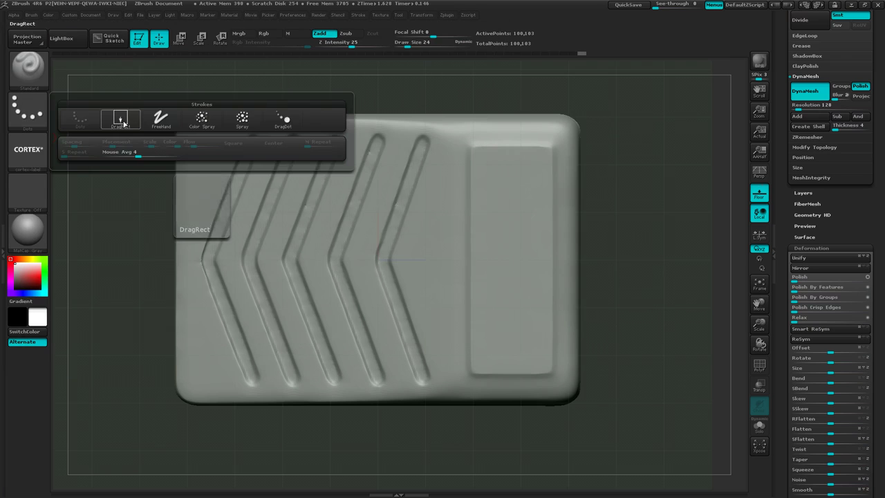
left_click(121, 120)
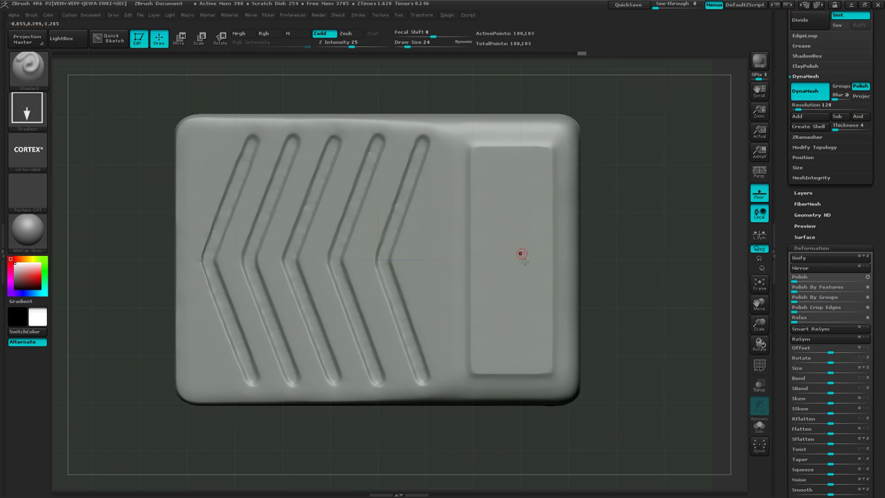
left_click_drag(511, 261, 625, 260)
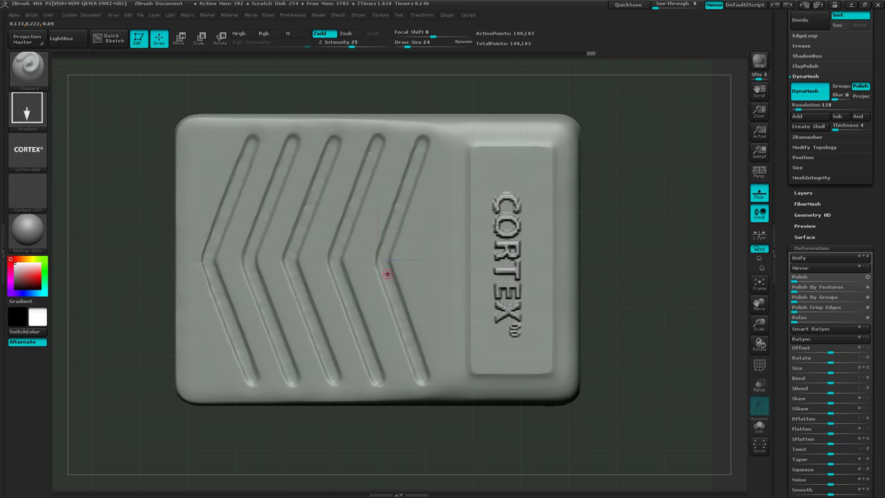
mouse_move(388, 274)
right_mouse_down()
mouse_move(407, 290)
mouse_move(378, 266)
mouse_move(370, 232)
mouse_move(383, 237)
right_mouse_up()
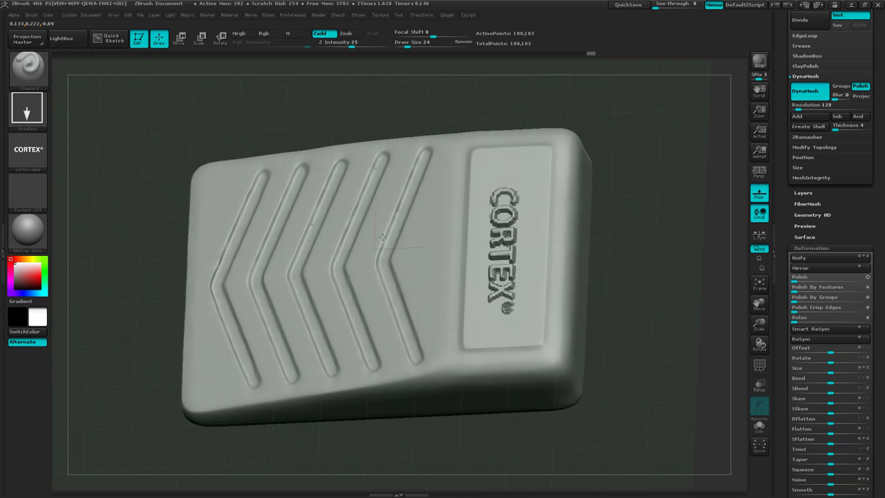
key("ctrl+z")
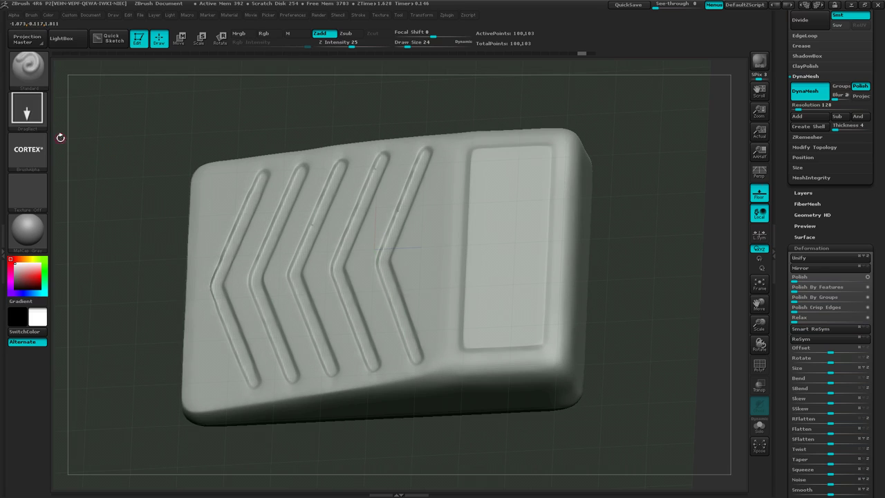
Step: Flip the CORTEX alpha horizontally and set the brush's Z Intensity to 14
left_click(13, 15)
mouse_move(69, 135)
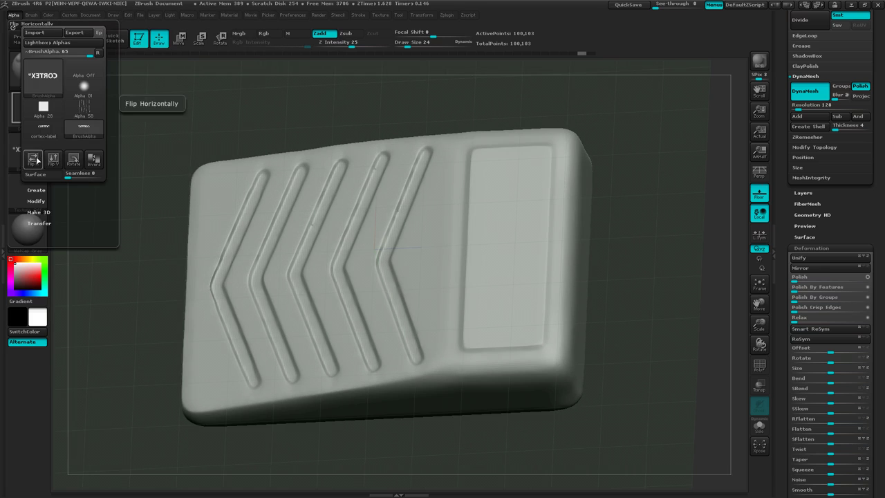
left_click(33, 160)
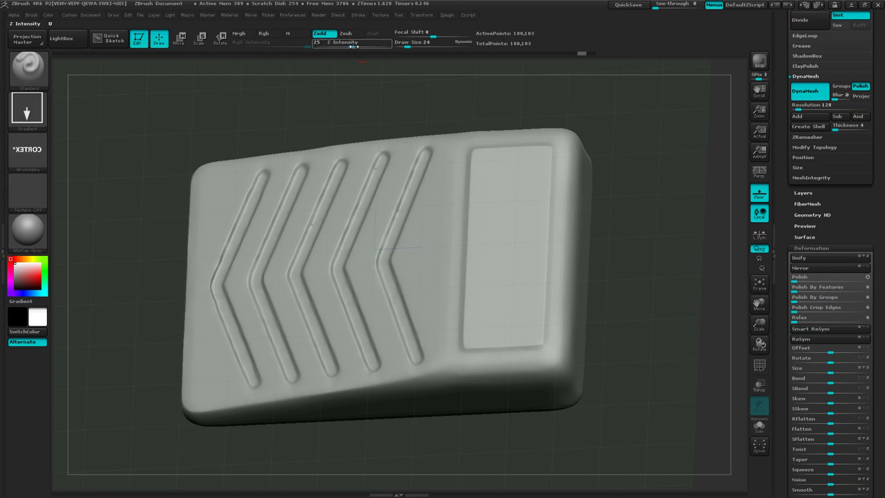
left_click_drag(355, 47, 348, 46)
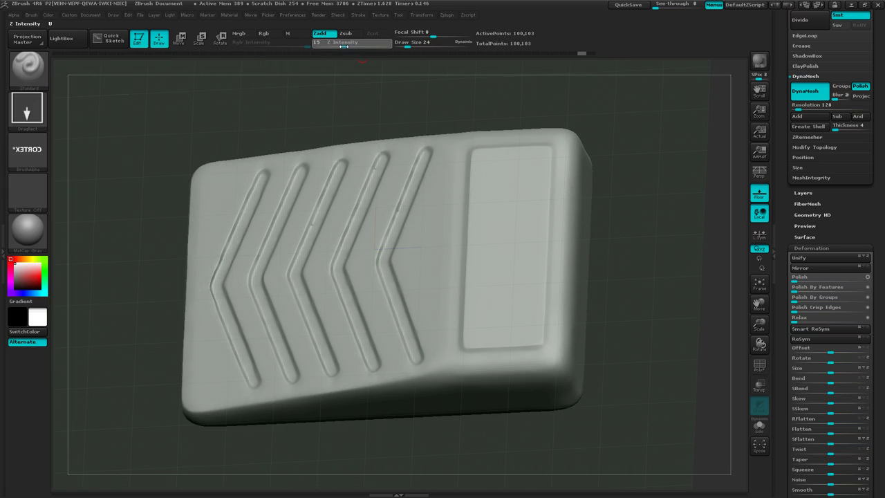
Step: Try stamping the horizontally flipped CORTEX logo on the rectangular panel in a straight top view, then undo it
right_click_drag(510, 284, 506, 289)
mouse_move(501, 246)
left_mouse_down()
mouse_move(502, 214)
mouse_move(477, 145)
mouse_move(416, 113)
mouse_move(391, 166)
mouse_move(396, 256)
mouse_move(367, 237)
mouse_move(368, 244)
left_mouse_up()
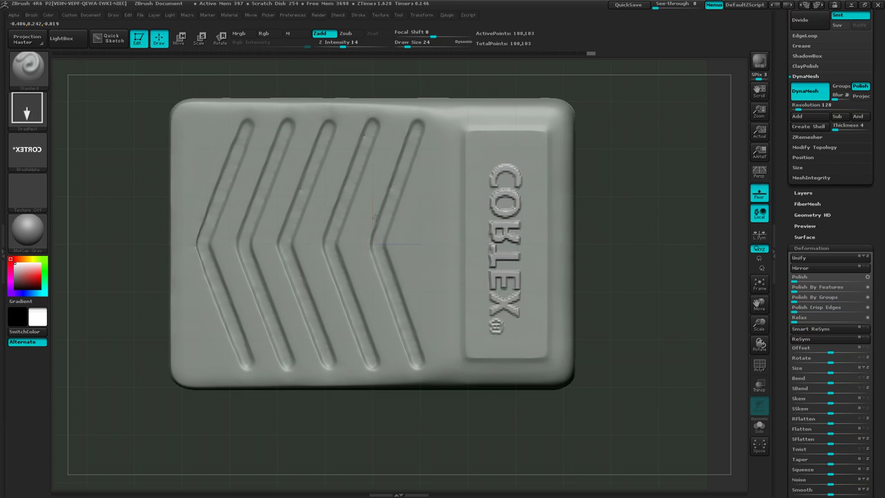
left_click_drag(362, 84, 365, 213)
key("ctrl+z")
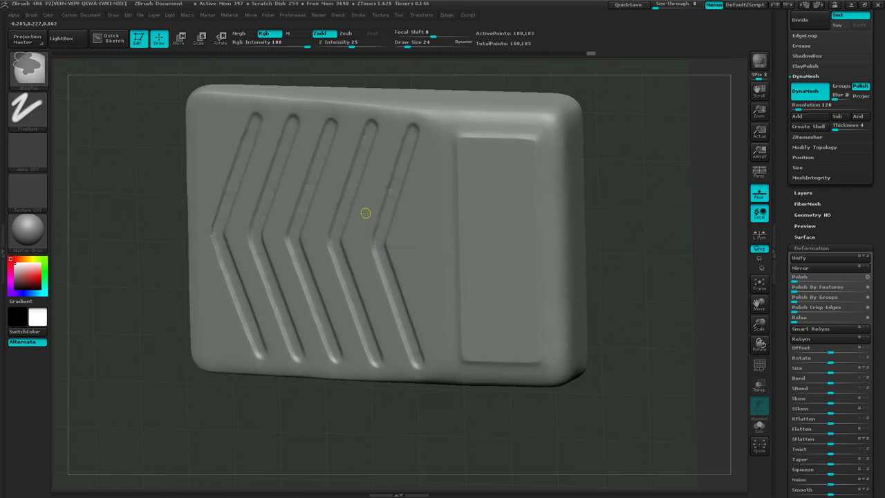
Step: Flip the CORTEX alpha vertically and try stamping it on the rectangular panel, then undo the stamp
left_click(15, 16)
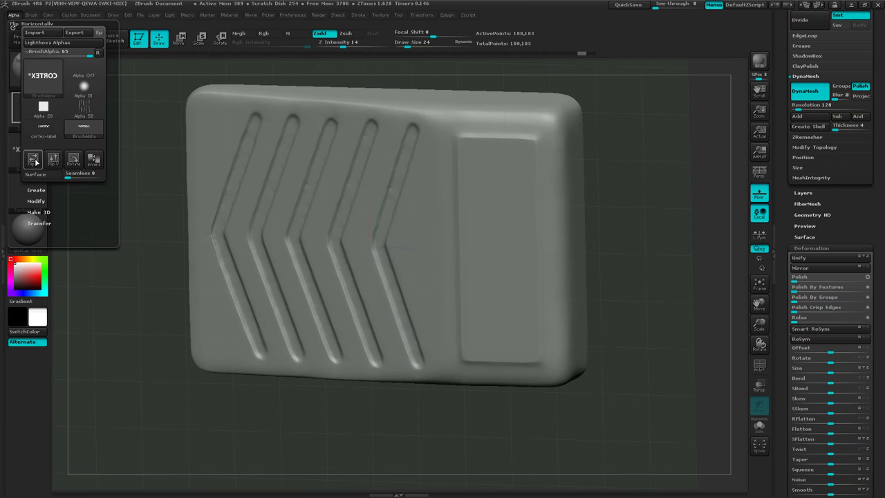
left_click(54, 162)
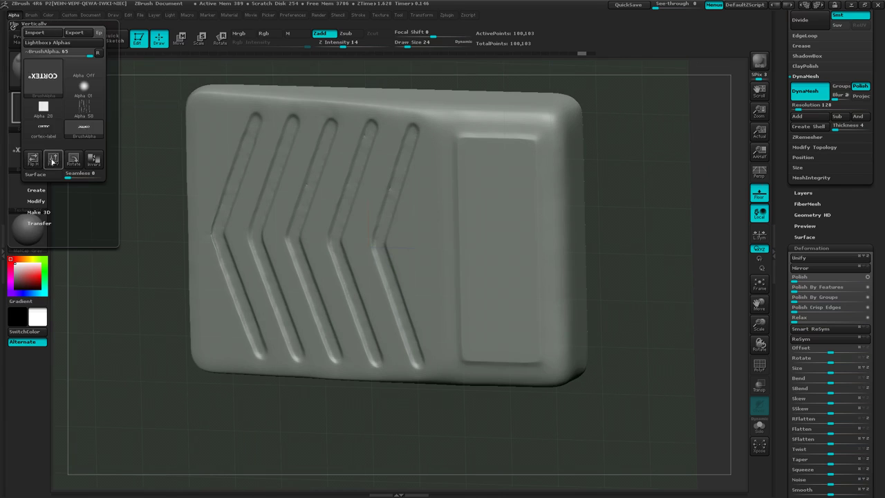
right_click_drag(429, 268, 455, 236)
left_click_drag(455, 236, 350, 257, "shift")
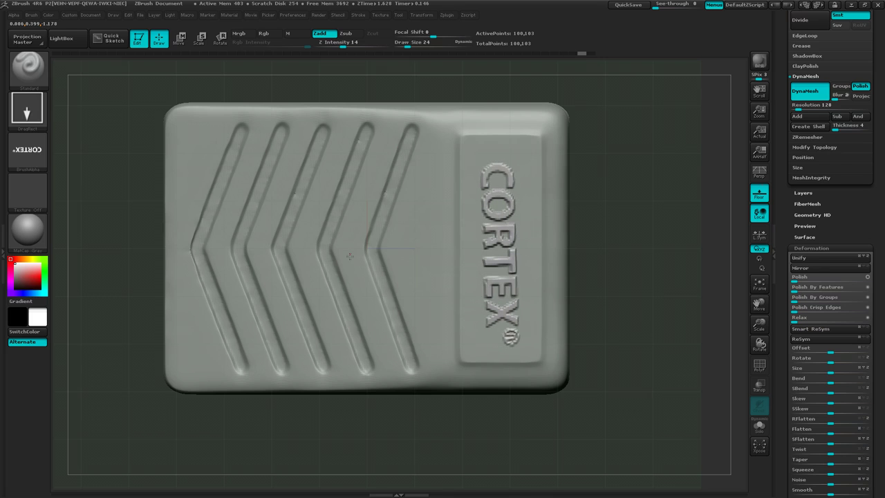
left_click_drag(349, 257, 348, 249)
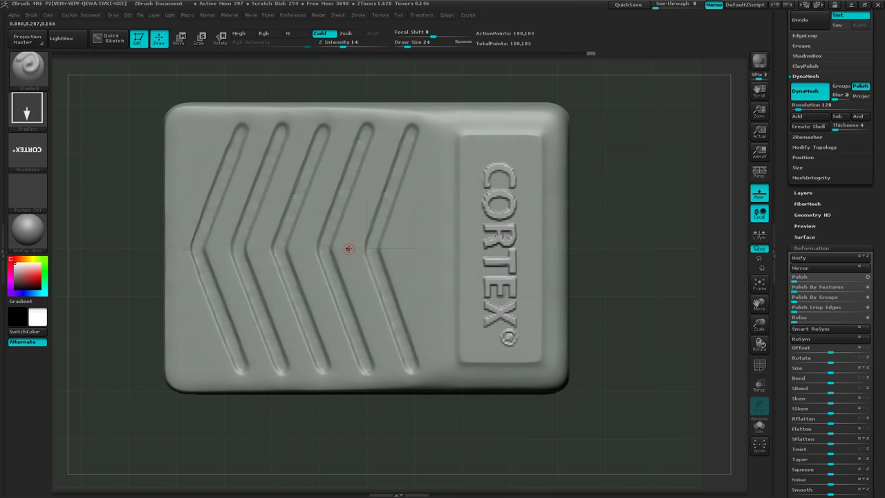
left_click_drag(349, 249, 346, 247)
key("ctrl+z")
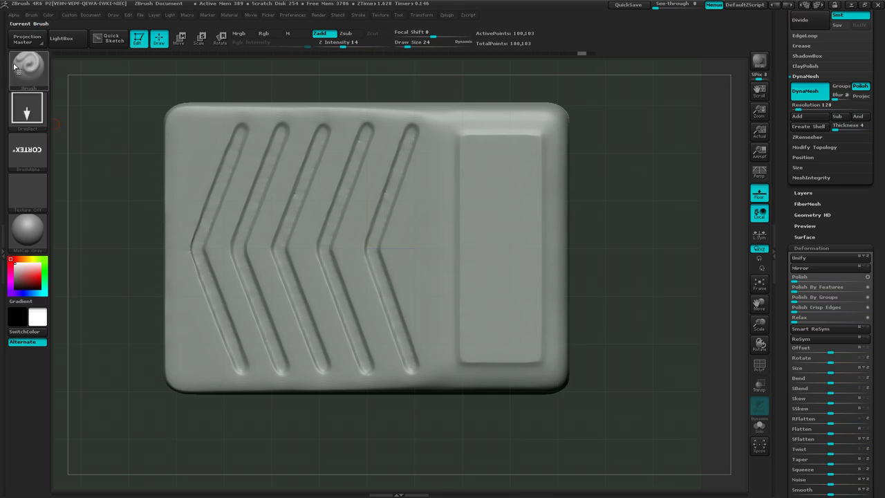
Step: Flip the CORTEX alpha back vertically and horizontally, try stamping it along the rectangular panel, and undo the stamp
left_click(14, 15)
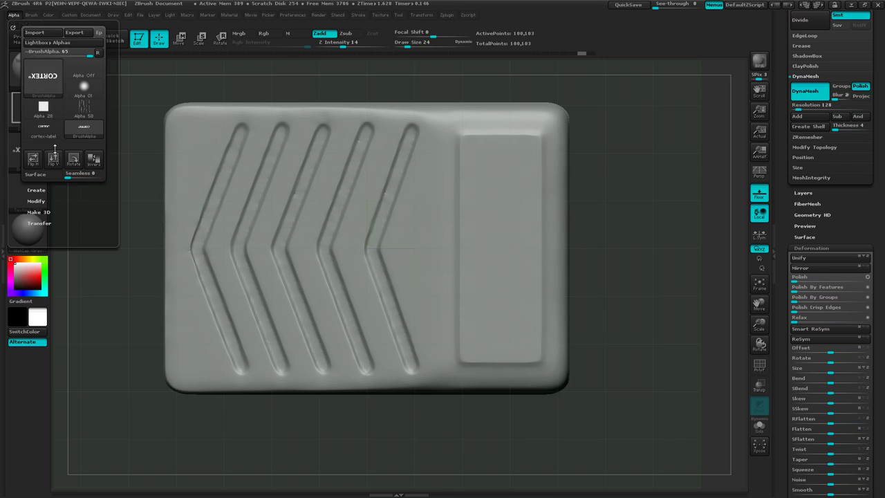
left_click(54, 160)
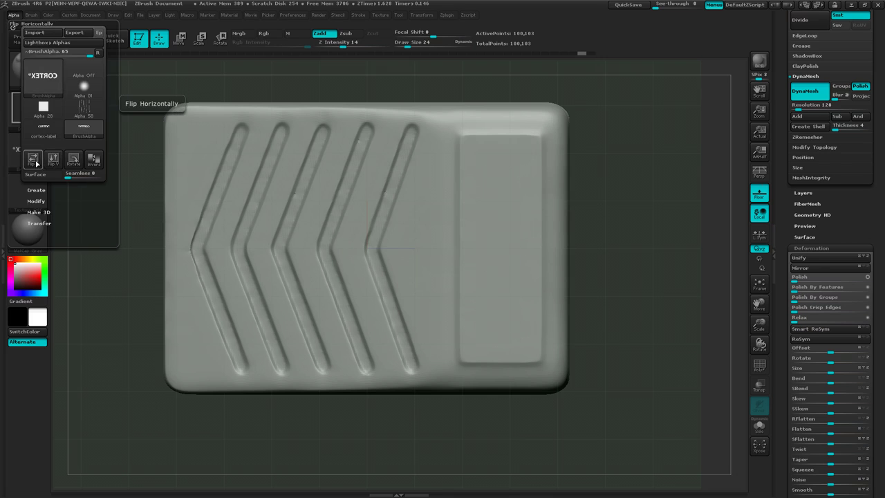
left_click(33, 160)
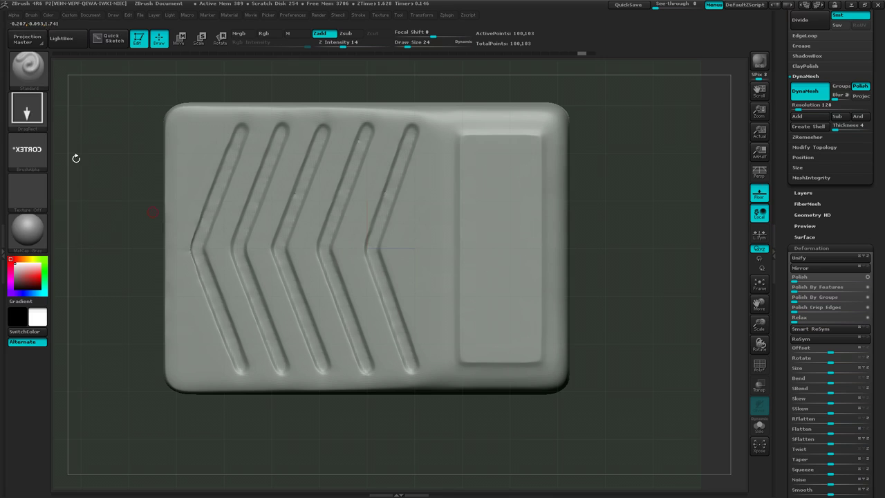
left_click(14, 15)
left_click(41, 169)
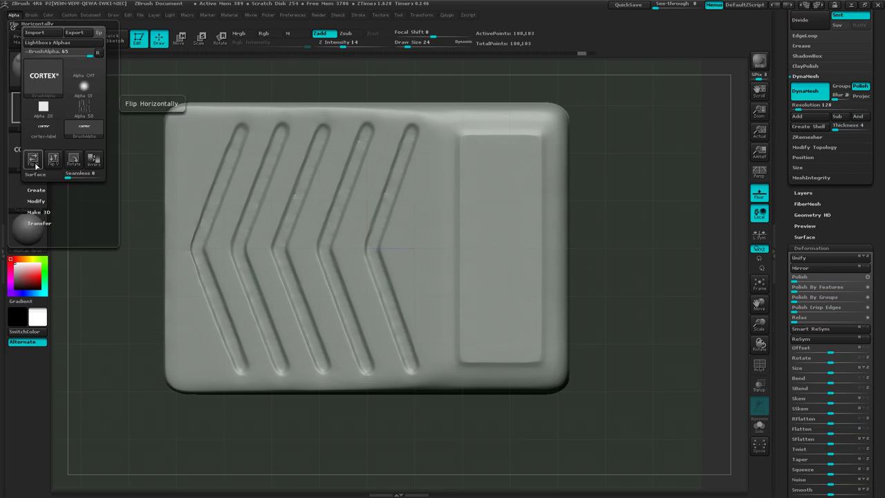
left_click_drag(497, 247, 354, 247)
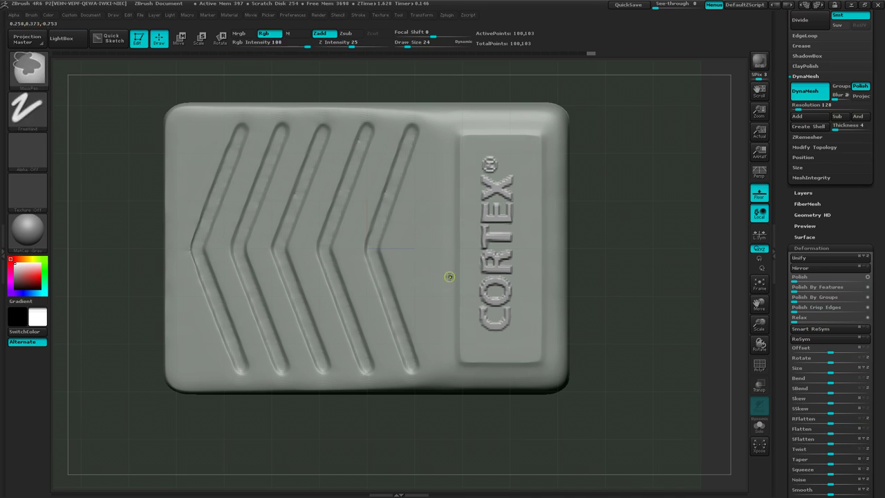
key("ctrl+z")
Step: Show the polyframe and slice the tray's side straight across just below the rim with the SliceCurve brush
right_click_drag(392, 283, 432, 309)
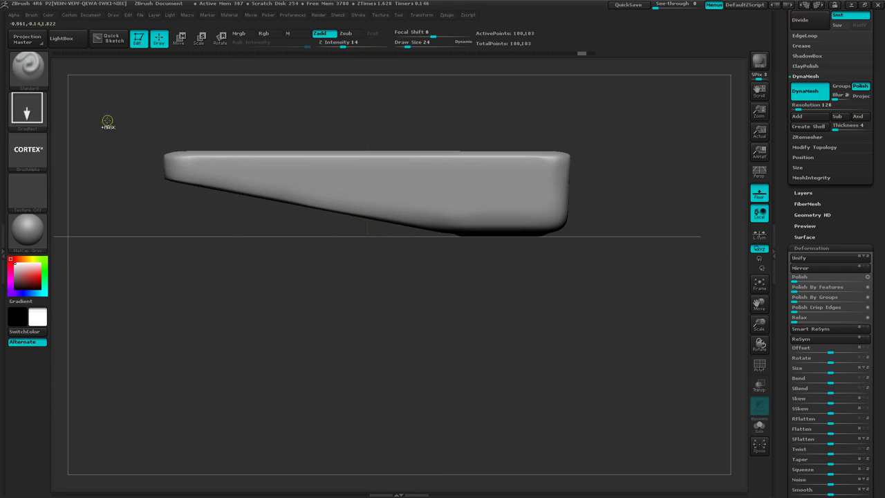
key("ctrl+shift")
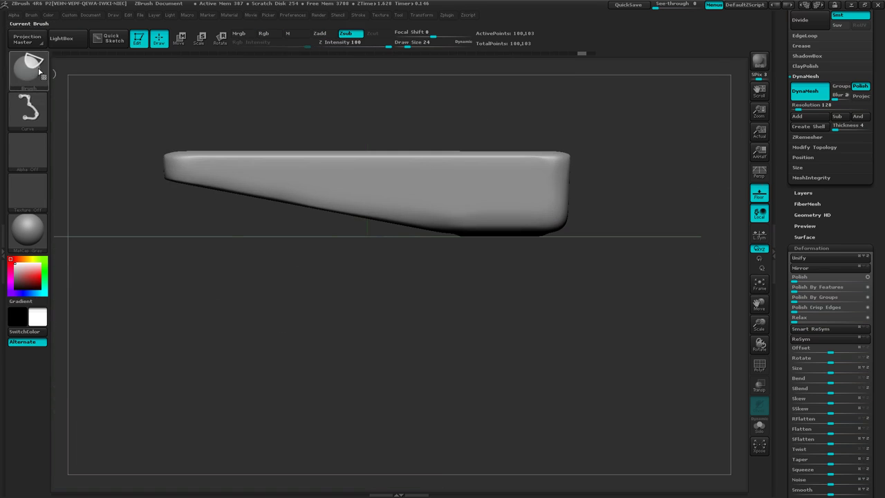
left_click(40, 71)
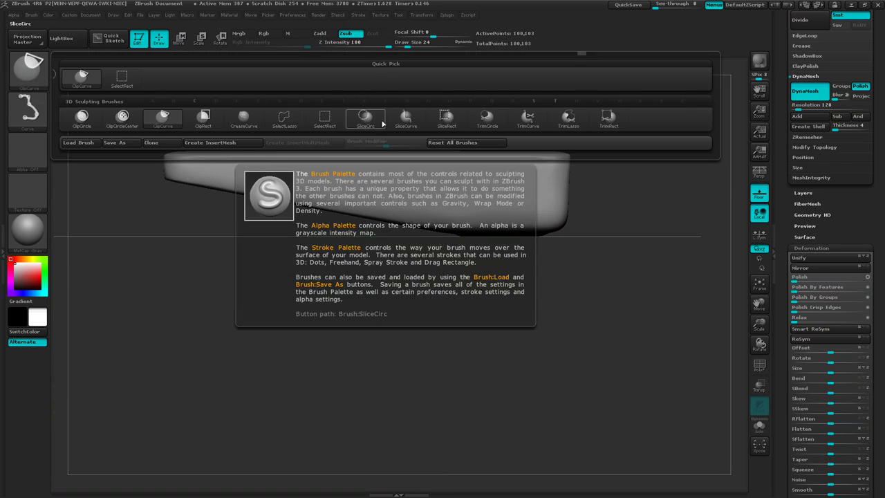
left_click(403, 123)
left_click(404, 123)
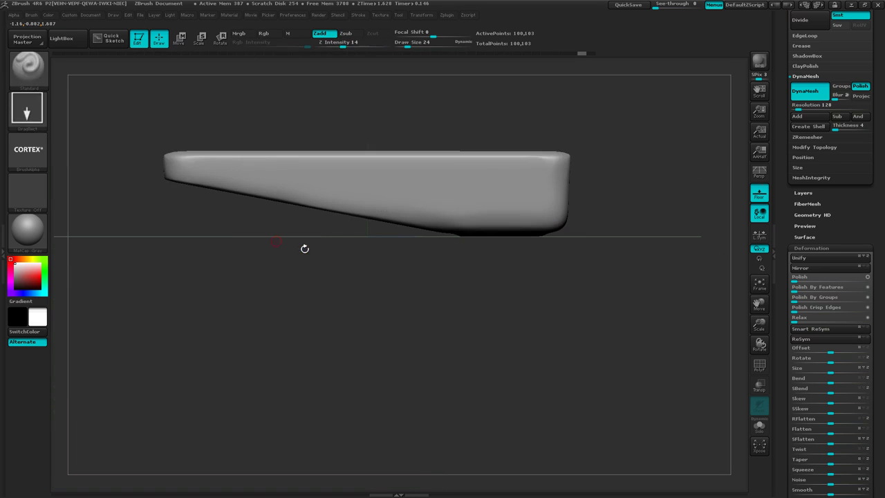
key("shift+f")
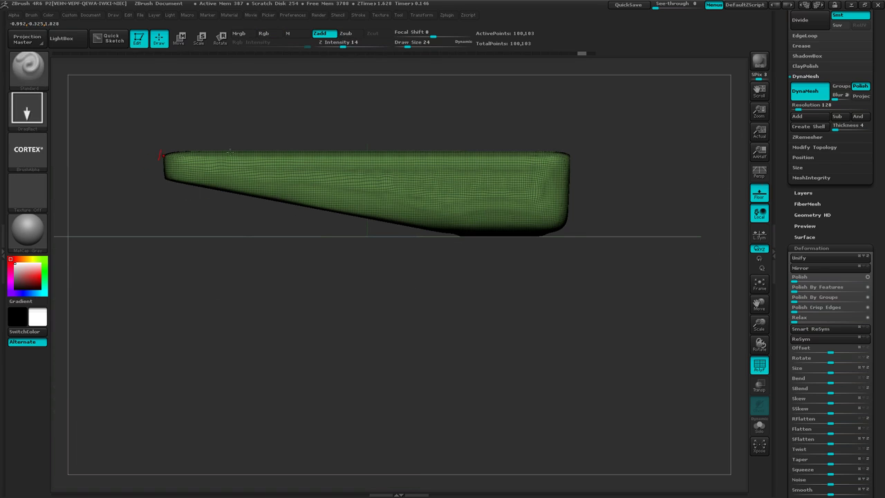
mouse_move(180, 227)
right_mouse_down("ctrl")
mouse_move(234, 228)
mouse_move(220, 227)
mouse_move(257, 272)
mouse_move(305, 298)
right_mouse_up("ctrl")
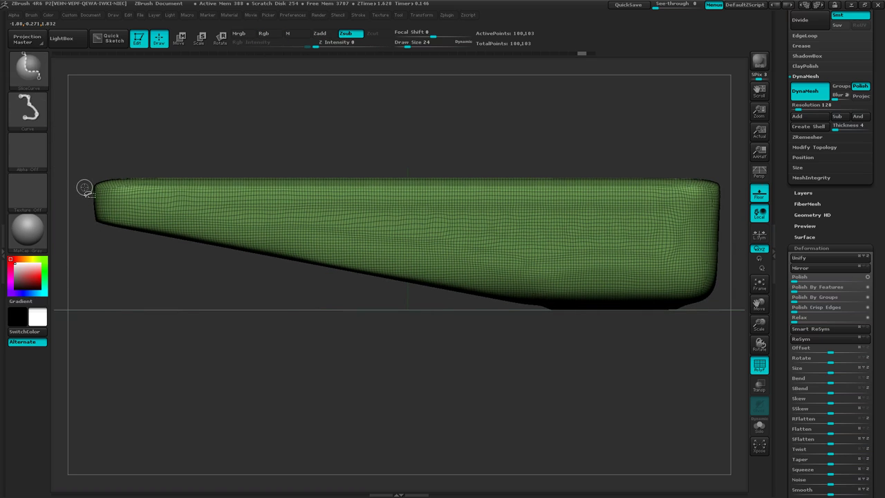
mouse_move(85, 186)
left_mouse_down("ctrl+shift")
mouse_move(354, 184)
mouse_move(620, 136)
mouse_move(670, 184)
mouse_move(738, 206)
left_mouse_up("ctrl+shift")
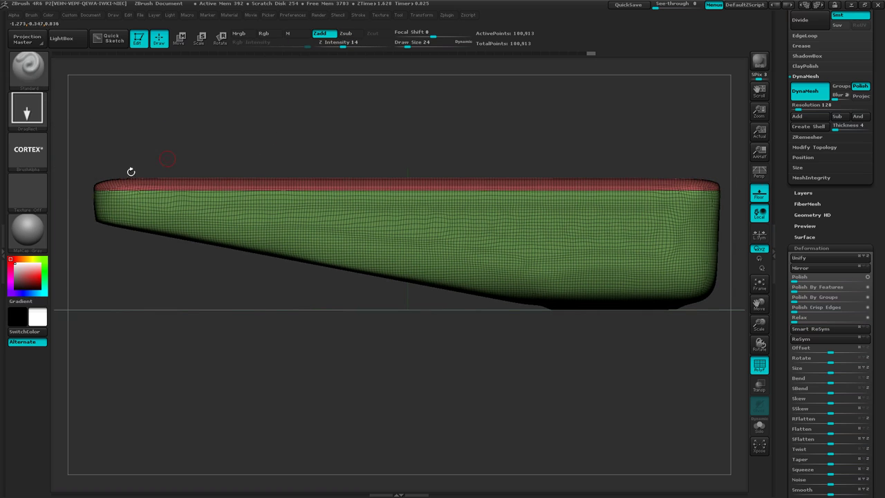
Step: Isolate the tray's green polygroup below the slice and delete the hidden geometry
left_click_drag(131, 172, 288, 176)
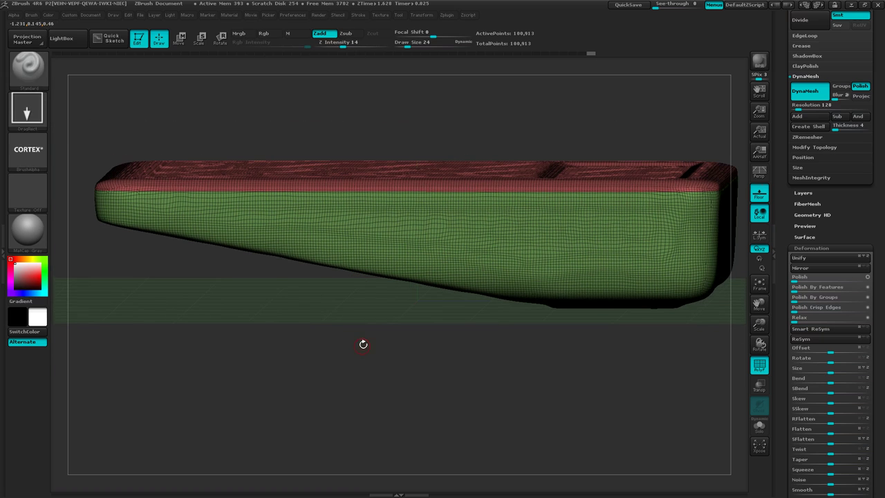
right_click_drag(174, 206, 307, 180, "ctrl")
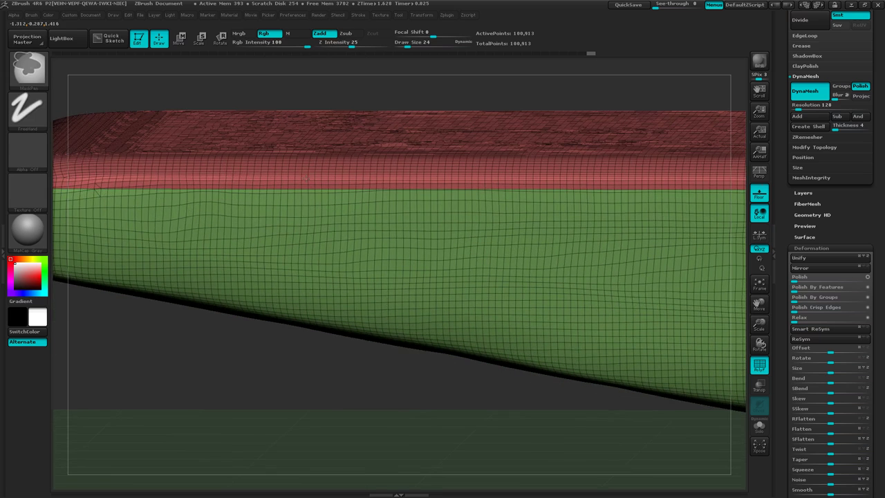
left_click_drag(304, 178, 212, 178, "alt")
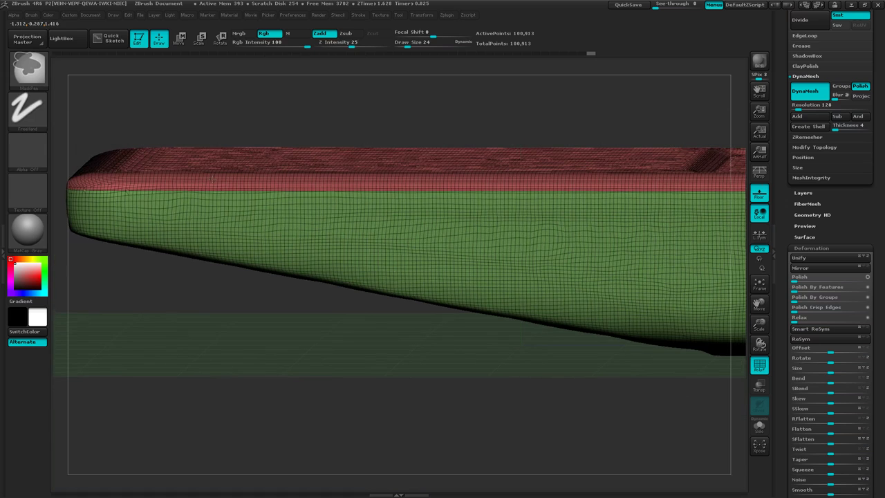
mouse_move(148, 195)
right_mouse_down("ctrl")
mouse_move(213, 190)
mouse_move(270, 209)
right_mouse_up("ctrl")
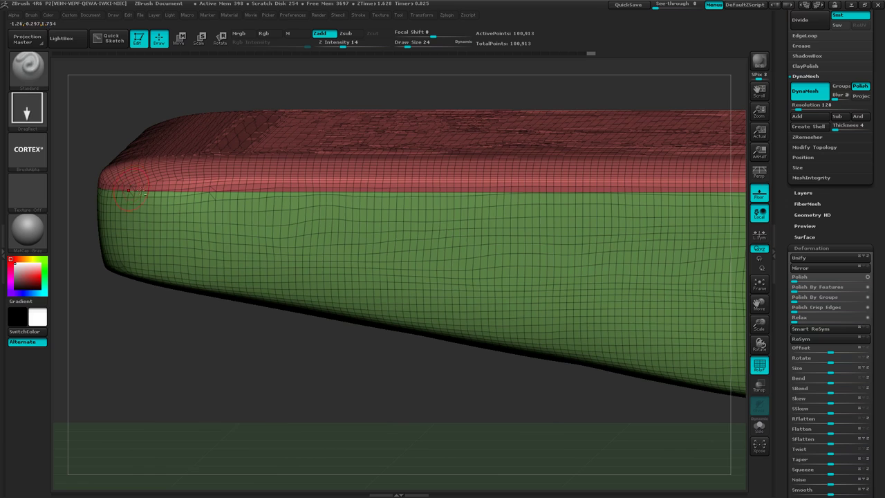
mouse_move(563, 321)
right_mouse_down("ctrl")
mouse_move(502, 289)
mouse_move(409, 297)
mouse_move(468, 295)
mouse_move(473, 303)
right_mouse_up("ctrl")
left_click_drag(470, 303, 470, 296)
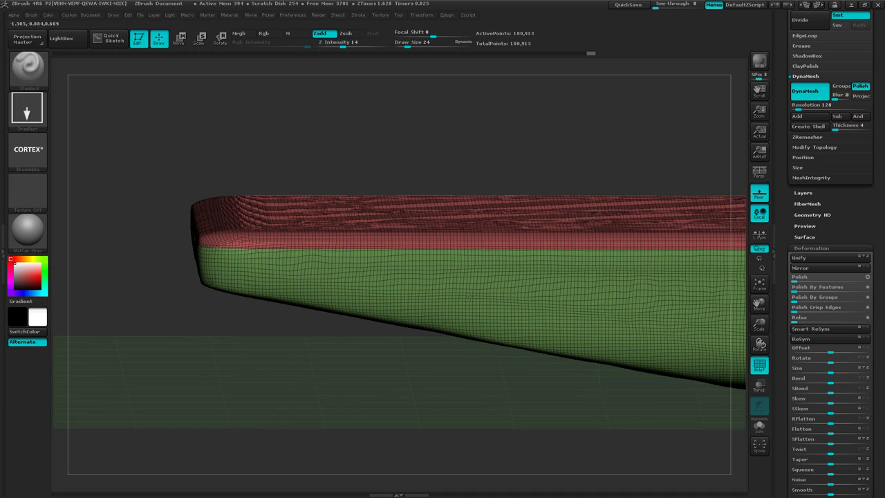
key("ctrl+shift")
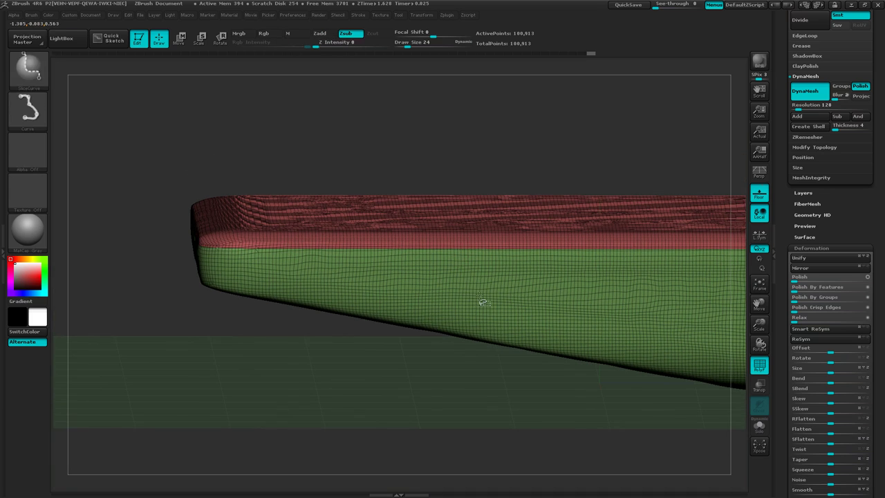
left_click(483, 302, "ctrl+shift")
mouse_move(478, 297)
right_mouse_down()
mouse_move(533, 352)
mouse_move(477, 317)
right_mouse_up()
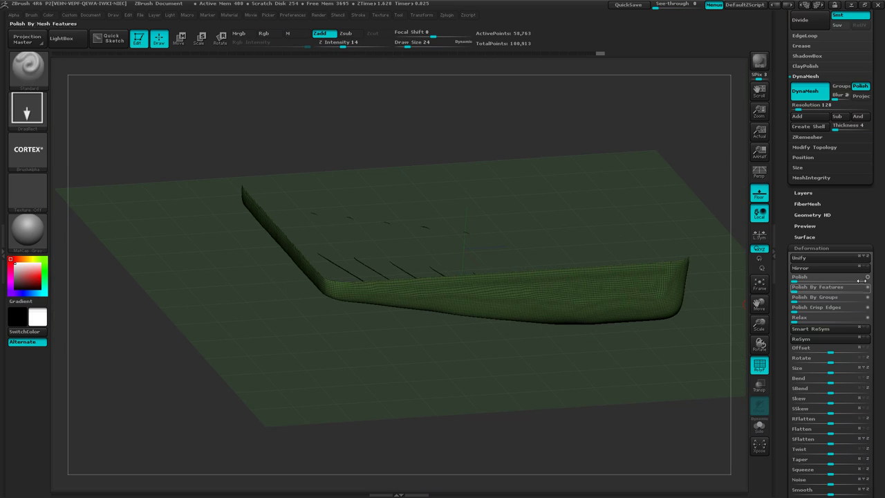
left_click(823, 147)
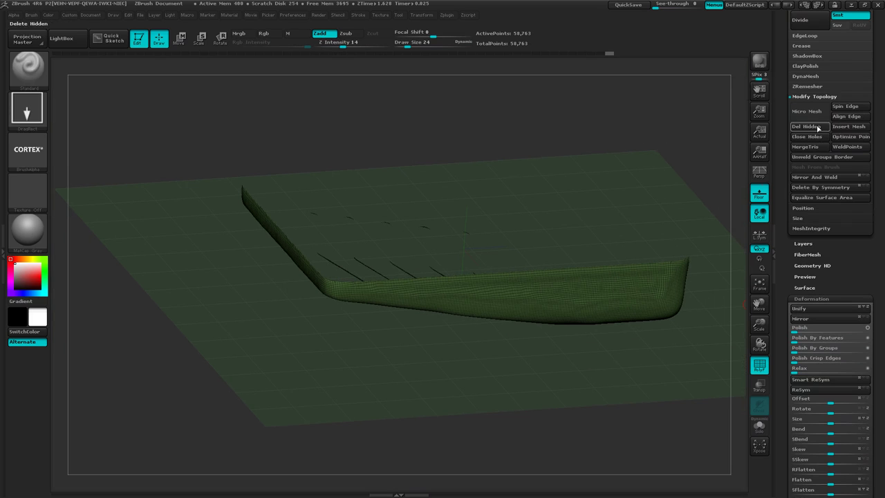
left_click(818, 128)
Step: Display the mesh double-sided and hide the polyframe and the floor grid
left_click_drag(883, 344, 880, 232)
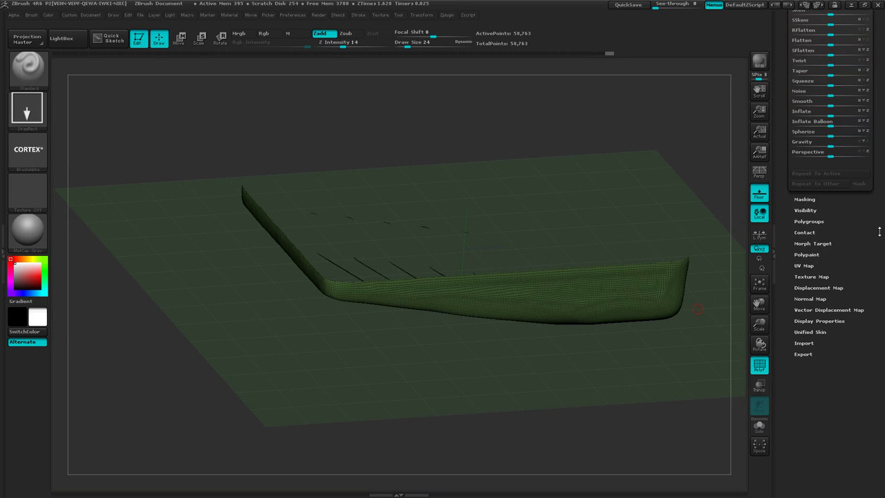
left_click(808, 320)
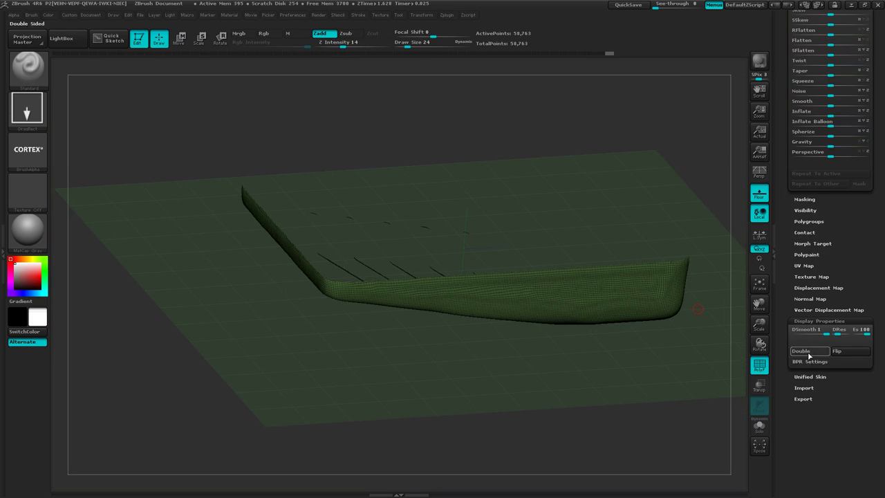
left_click(809, 355)
mouse_move(418, 330)
left_mouse_down()
mouse_move(450, 367)
mouse_move(471, 363)
mouse_move(335, 292)
mouse_move(335, 193)
mouse_move(336, 228)
left_mouse_up()
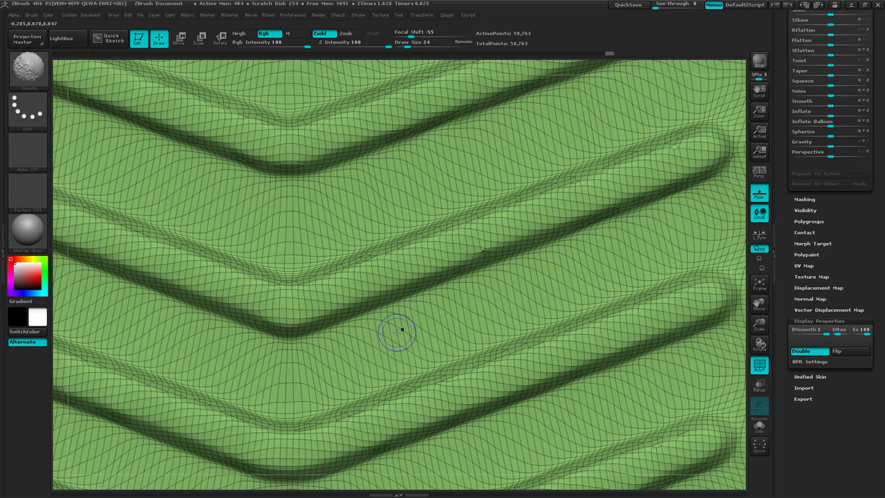
key("shift+f")
right_click_drag(500, 333, 330, 282, "ctrl")
right_click_drag(404, 235, 404, 335, "alt")
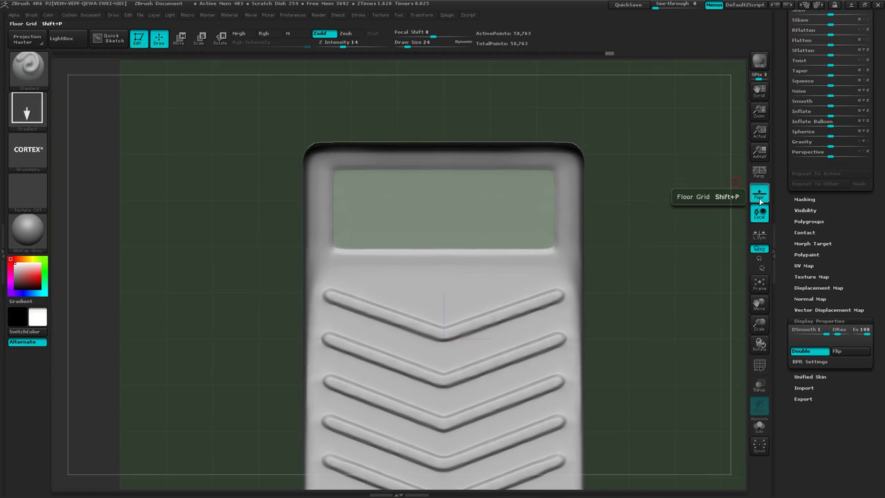
left_click(759, 195)
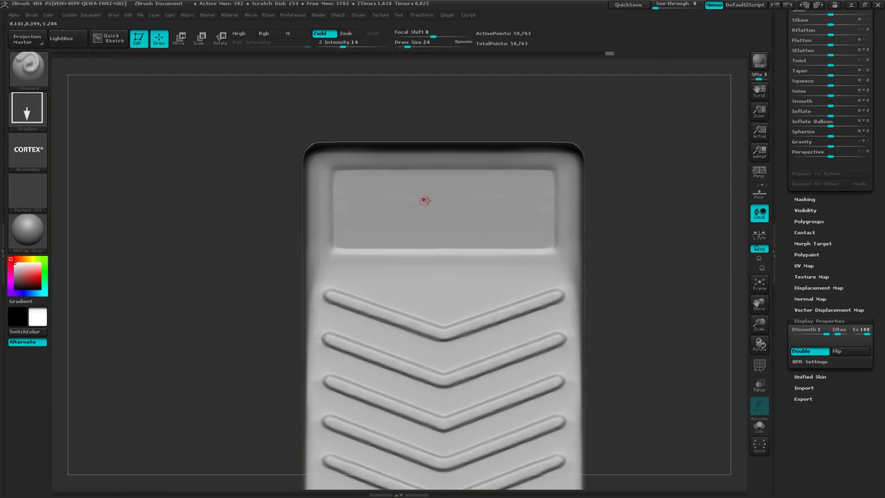
Step: Try stamping the CORTEX logo at the centre of the rectangular panel with Z Intensity 14, then undo it
left_click_drag(443, 210, 448, 72)
right_click_drag(457, 260, 455, 229)
left_click_drag(456, 228, 493, 249)
right_click_drag(493, 250, 436, 257)
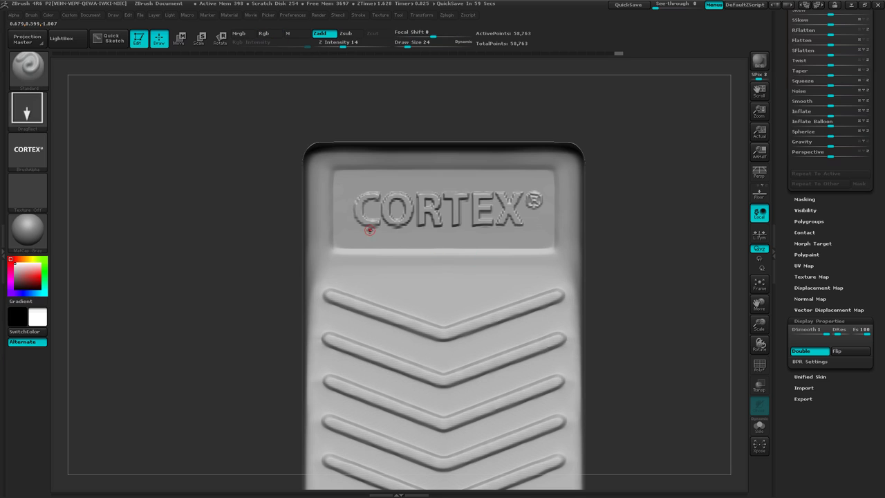
key("ctrl")
key("ctrl+z")
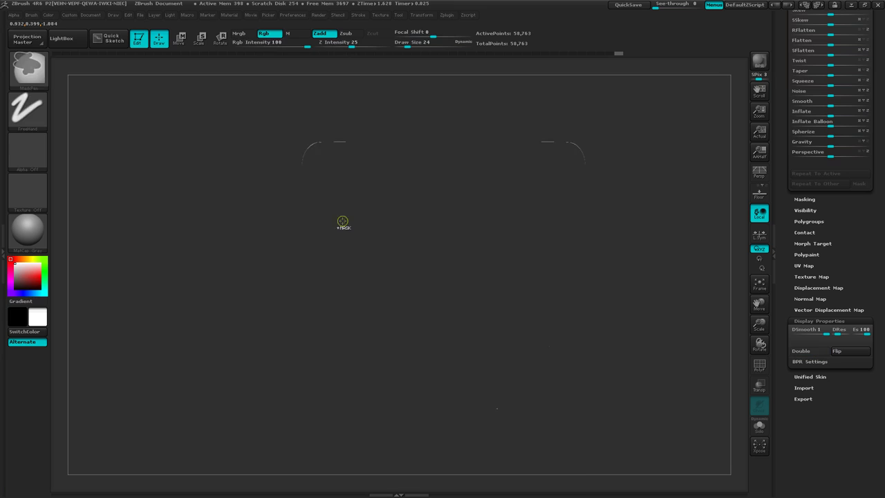
left_click_drag(447, 237, 444, 255)
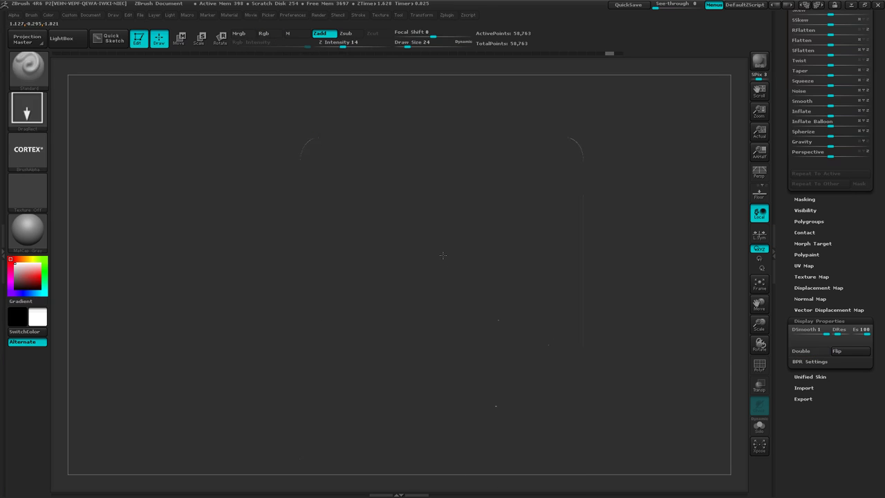
Step: Restore double-sided display and stamp the CORTEX logo at the centre of the rectangular panel with Z Intensity 7
left_click(808, 351)
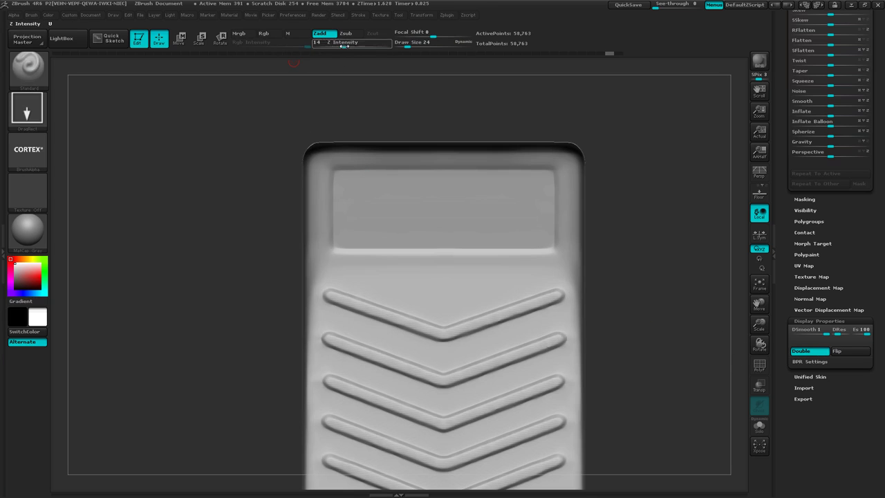
left_click_drag(343, 45, 338, 45)
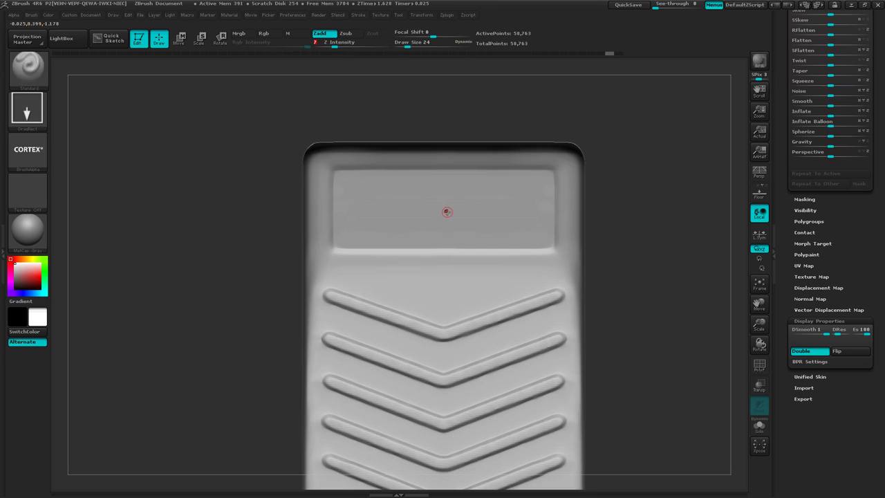
left_click_drag(444, 205, 443, 63)
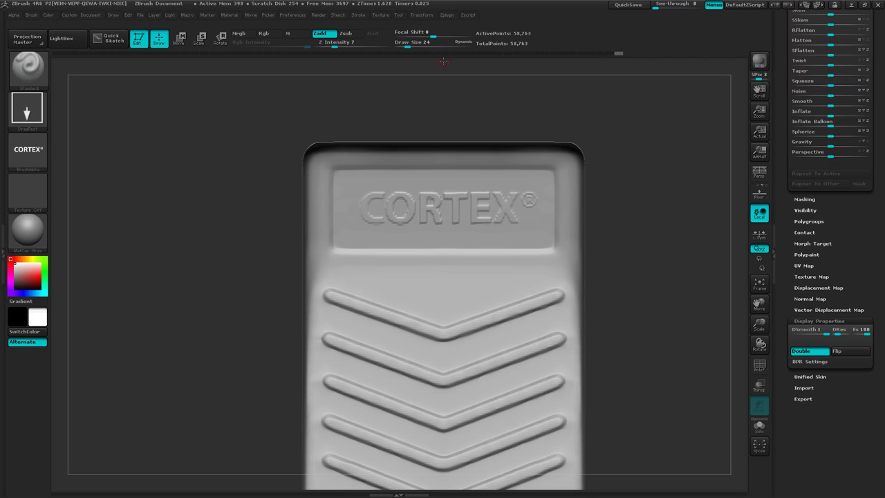
right_click_drag(468, 296, 472, 257)
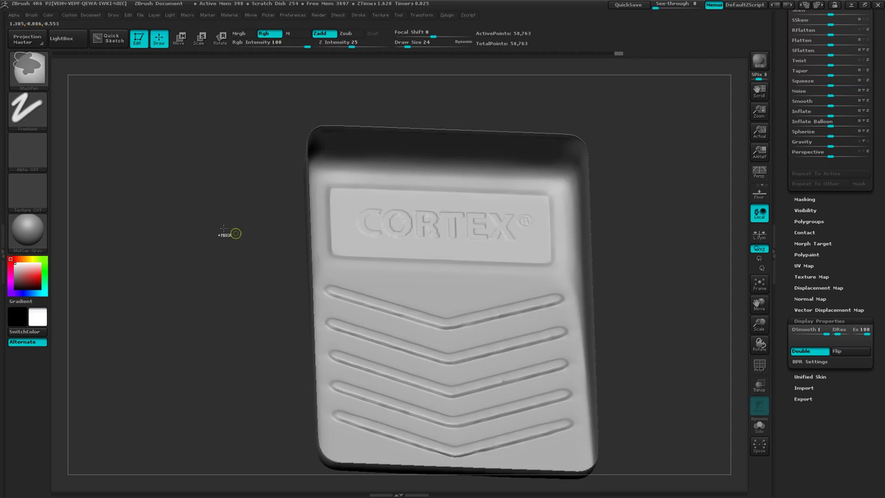
Step: Try rebuilding the stamped tray mesh with DynaMesh, then undo the remesh
mouse_move(210, 224)
left_mouse_down("ctrl")
mouse_move(234, 249)
mouse_move(186, 174)
mouse_move(197, 188)
mouse_move(244, 111)
mouse_move(239, 86)
left_mouse_up("ctrl")
key("ctrl+shift+z")
right_click_drag(304, 173, 349, 307, "ctrl")
key("ctrl+z")
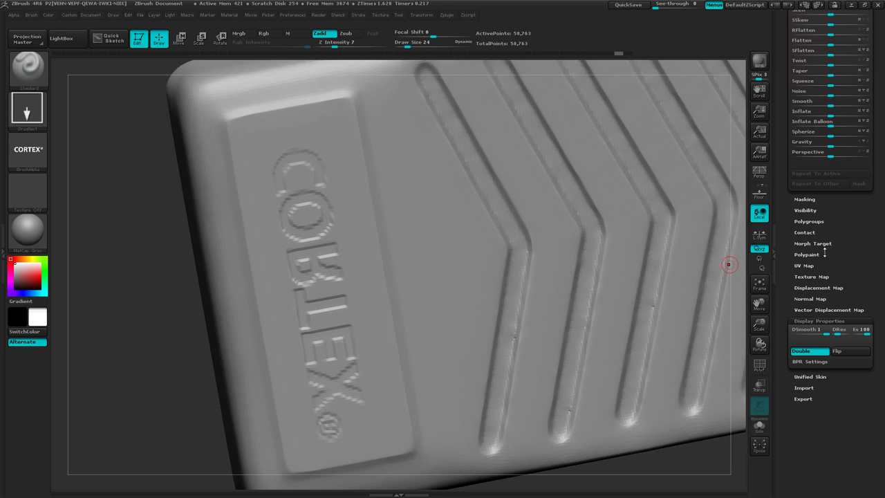
Step: Turn on the Project option in the DynaMesh settings
left_click_drag(883, 168, 883, 278)
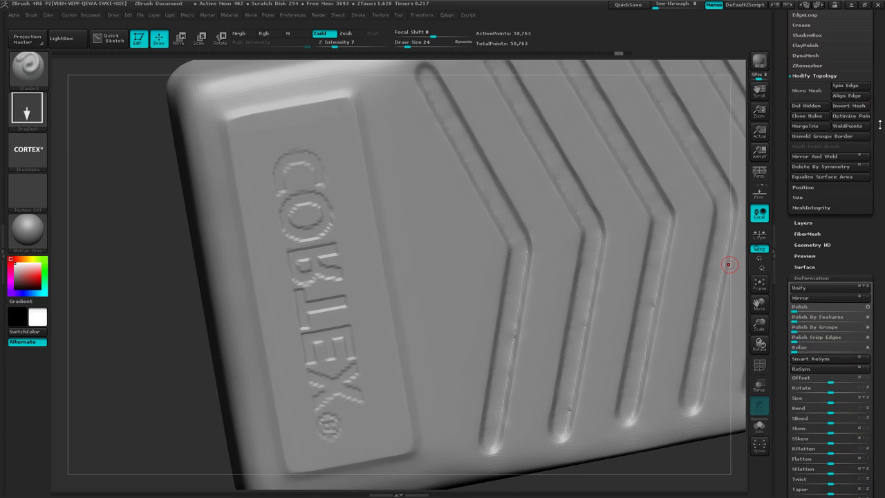
left_click_drag(879, 125, 882, 157)
left_click(823, 126)
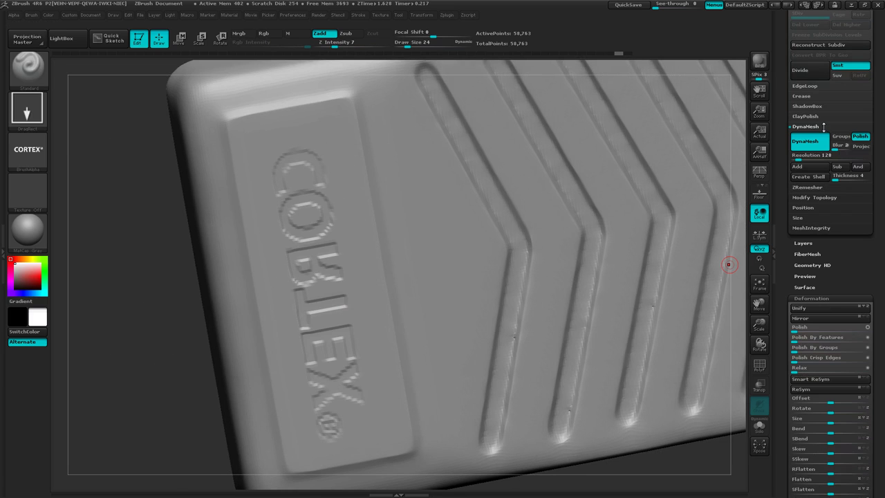
left_click(864, 148)
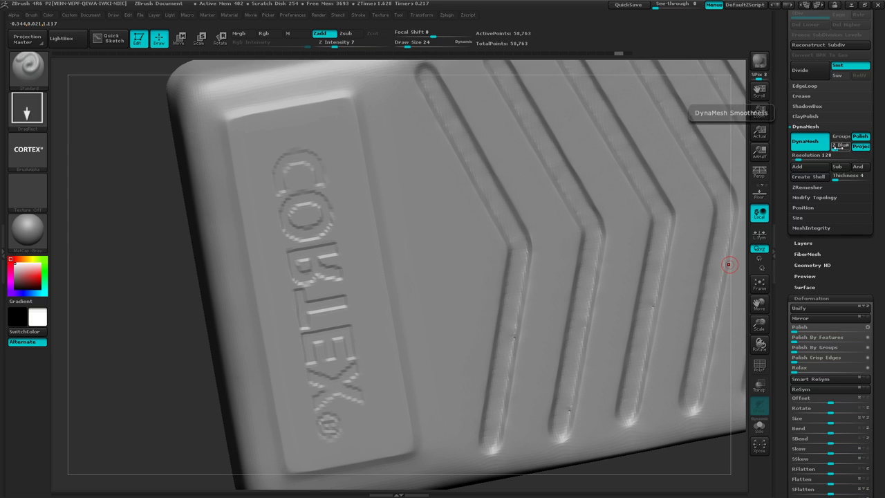
Step: Try rebuilding the mesh with the DynaMesh Blur lowered to 0 and Project enabled, then undo it
left_click_drag(838, 147, 833, 148)
left_click_drag(170, 278, 135, 269, "ctrl")
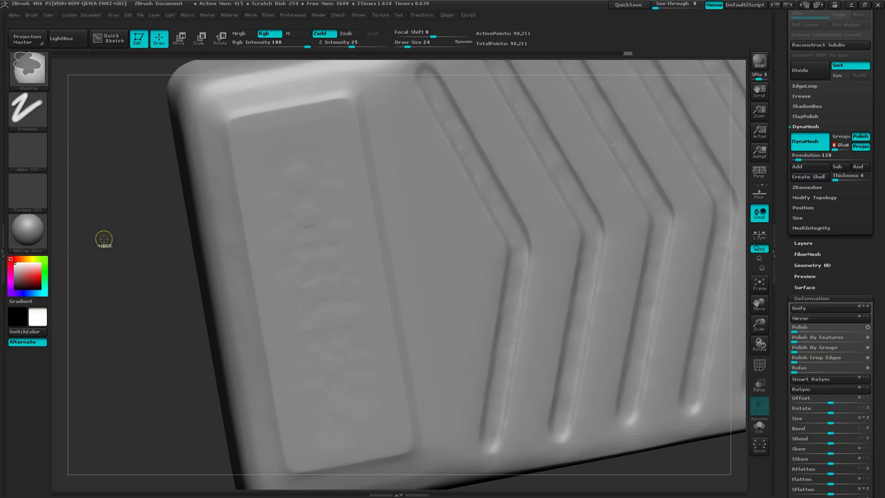
key("ctrl+z")
Step: Try the projected DynaMesh rebuild once more, then undo both the rebuild and the CORTEX stamp
mouse_move(108, 248)
left_mouse_down("ctrl")
mouse_move(135, 286)
mouse_move(134, 321)
mouse_move(133, 294)
left_mouse_up("ctrl")
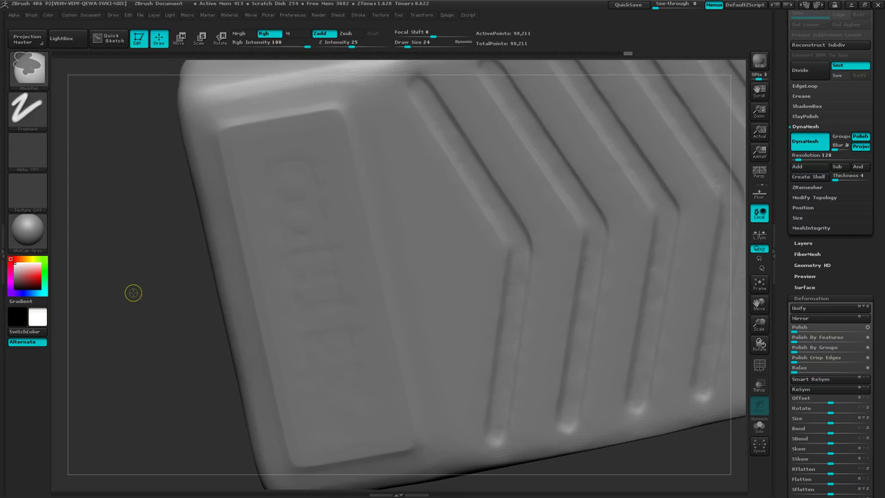
key("ctrl+z")
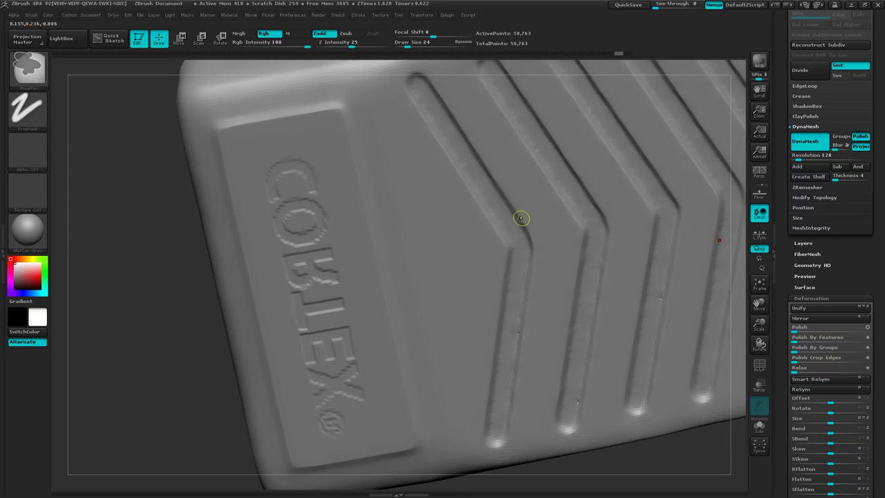
key("ctrl+z")
mouse_move(517, 218)
right_mouse_down()
mouse_move(470, 261)
mouse_move(446, 267)
mouse_move(466, 286)
right_mouse_up()
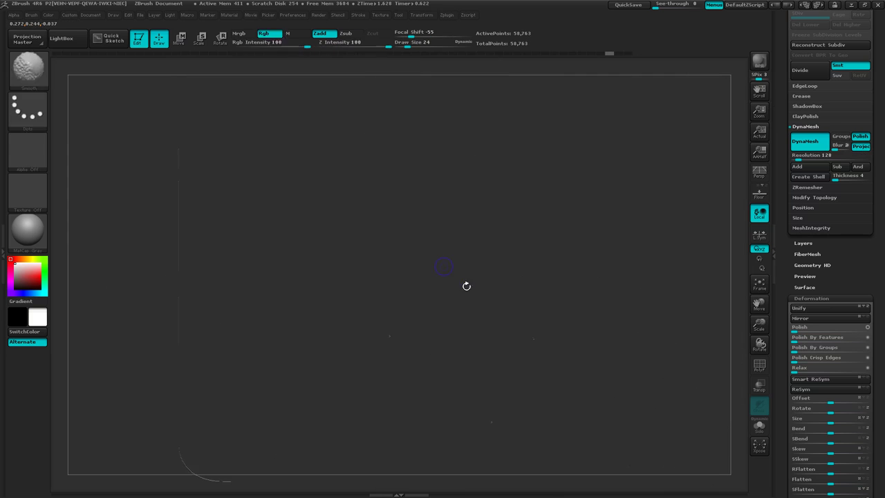
Step: Turn on double-sided display for the tray mesh and view the recessed panel head-on
mouse_move(602, 316)
right_mouse_down("ctrl")
mouse_move(518, 278)
mouse_move(559, 286)
mouse_move(557, 277)
right_mouse_up("ctrl")
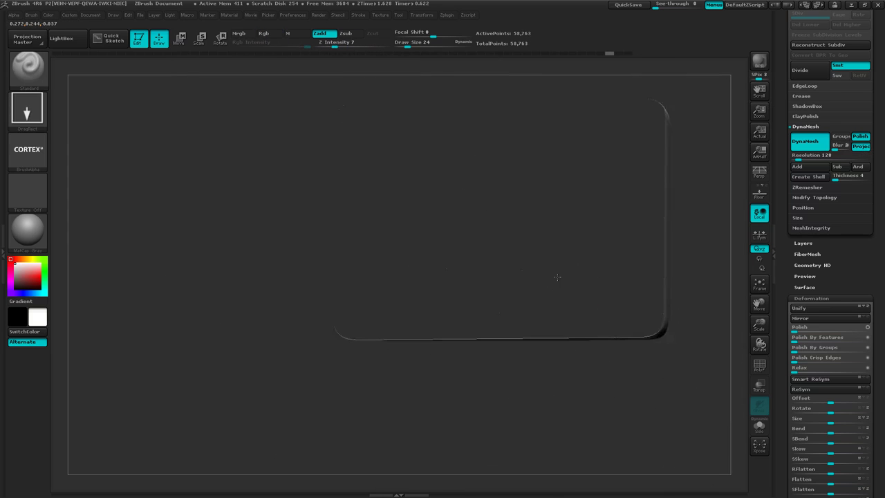
left_click_drag(557, 277, 609, 243)
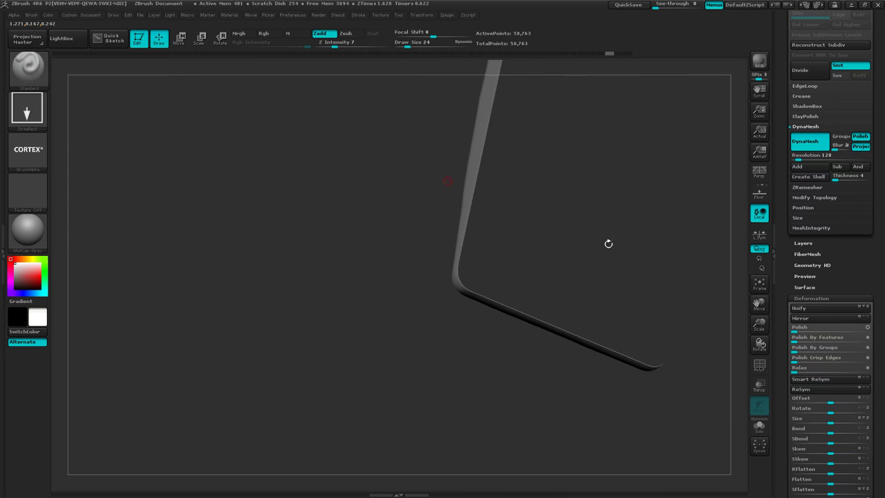
left_click_drag(880, 305, 880, 202)
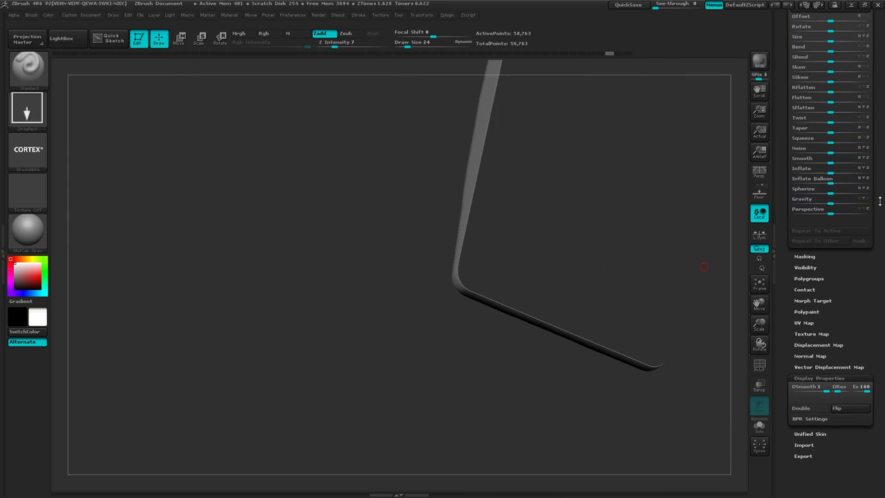
left_click(810, 409)
left_click_drag(721, 398, 680, 377, "shift")
right_click_drag(579, 248, 455, 384, "alt")
right_click_drag(455, 384, 555, 291, "ctrl")
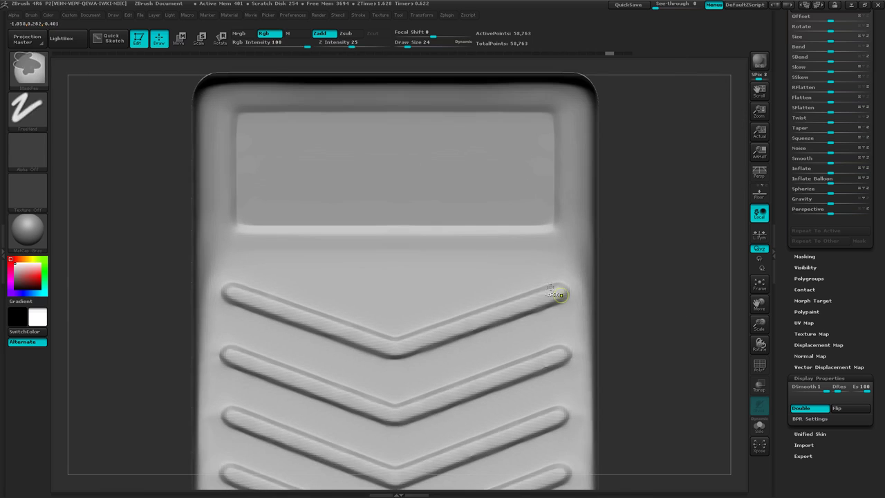
right_click_drag(483, 268, 493, 323, "alt")
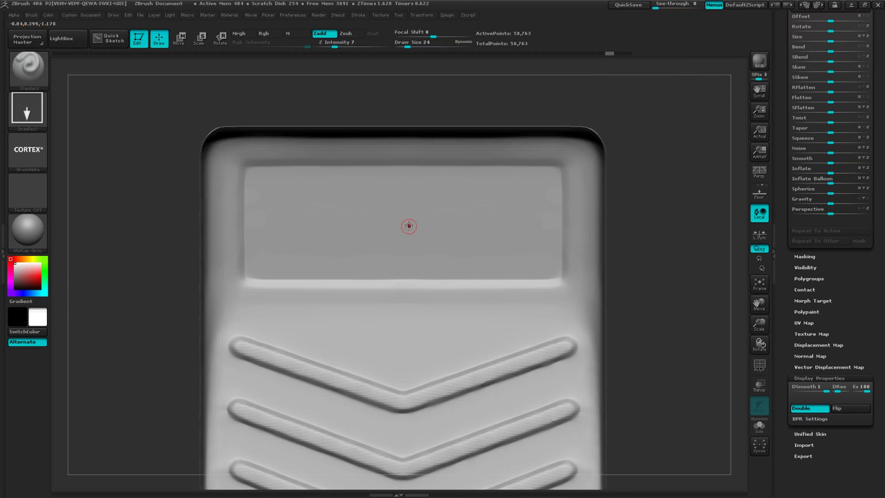
Step: Toggle double-sided display off and on, and emboss the CORTEX logo across the recessed panel
key("ctrl")
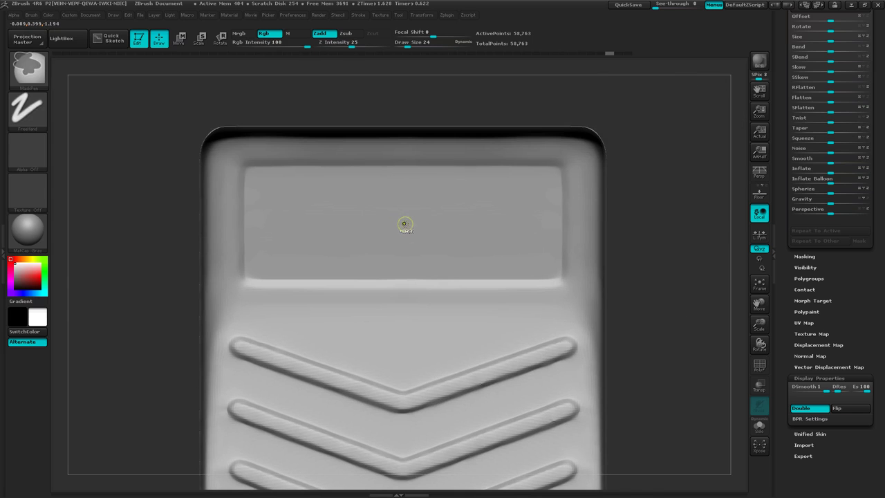
left_click_drag(405, 223, 450, 225, "ctrl")
key("ctrl+z")
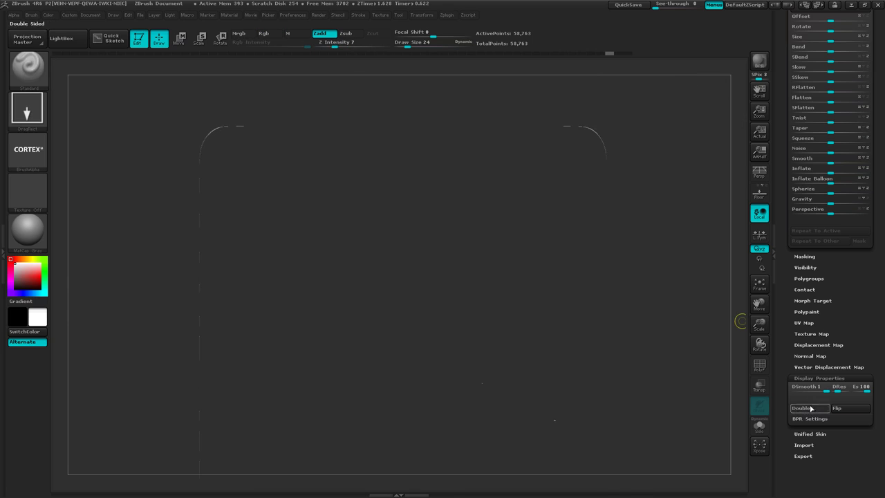
key("shift+d")
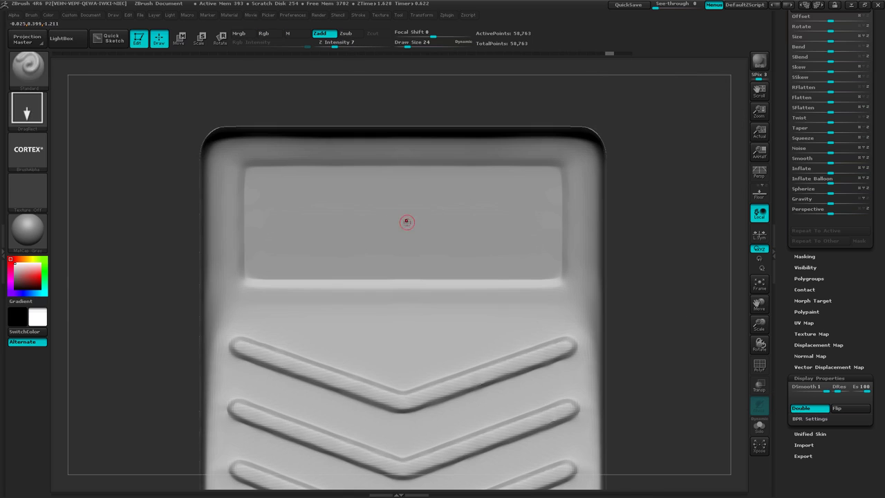
left_click_drag(440, 219, 510, 219)
left_click_drag(399, 49, 401, 23)
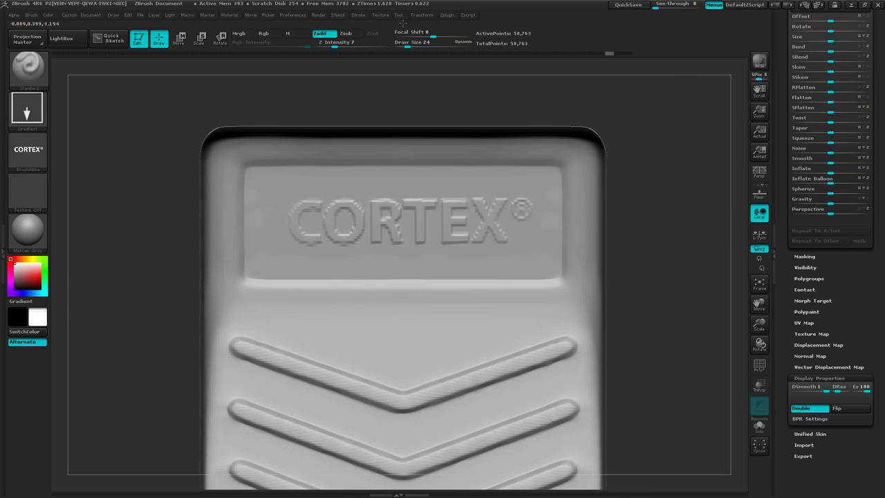
left_click_drag(405, 24, 403, 24)
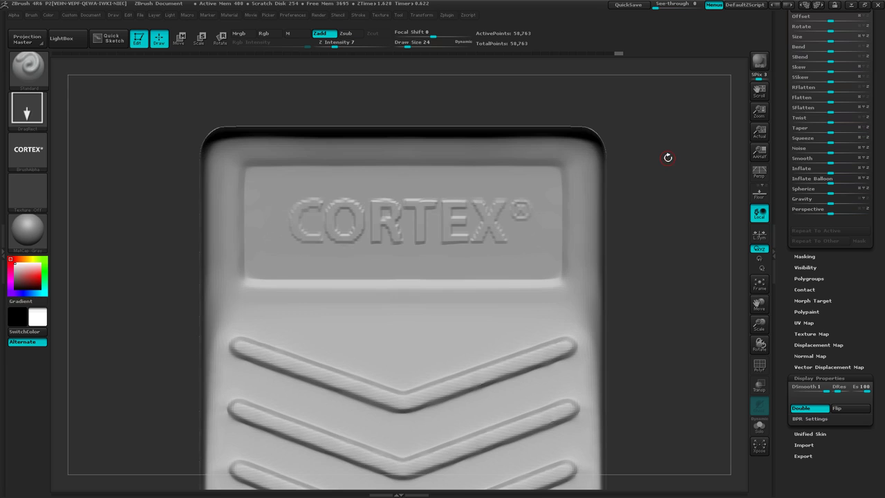
left_click_drag(622, 370, 620, 326)
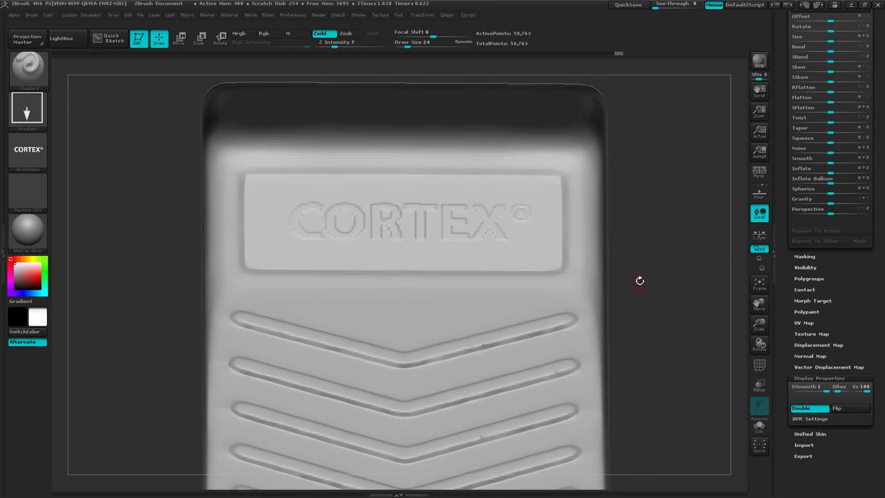
Step: Try a DynaMesh rebuild on the open, logo-stamped tray, and undo both the rebuild and the logo
scroll(873, 202, "up", 10)
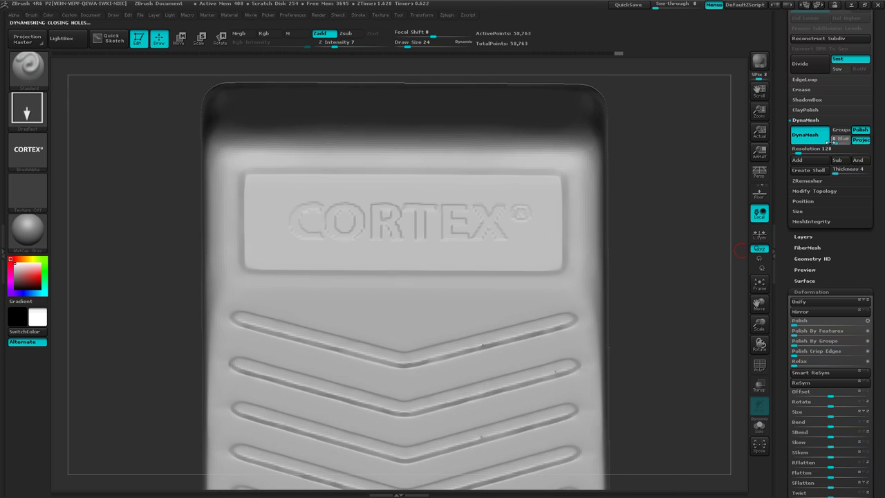
left_click(869, 142)
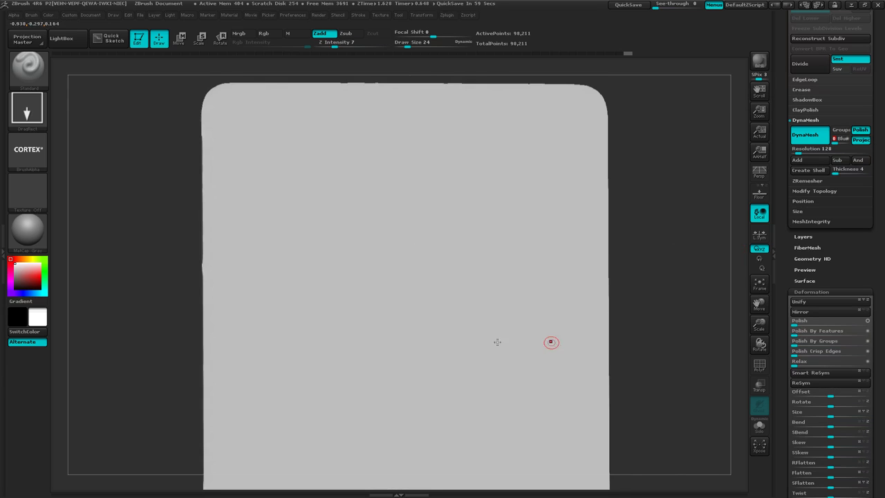
right_click_drag(365, 310, 457, 260)
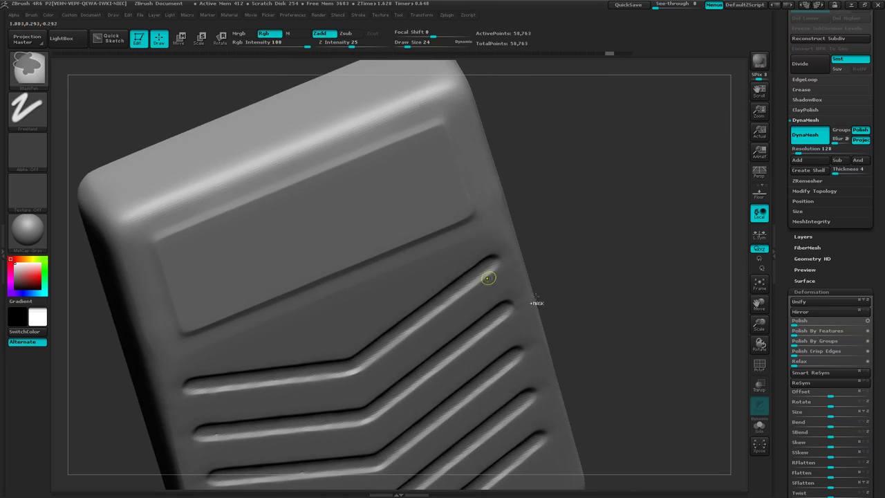
Step: Turn double-sided display back on and show the whole open tray from an angle above
mouse_move(554, 307)
left_mouse_down()
mouse_move(502, 352)
mouse_move(446, 281)
mouse_move(447, 241)
left_mouse_up()
right_click_drag(537, 372, 463, 334)
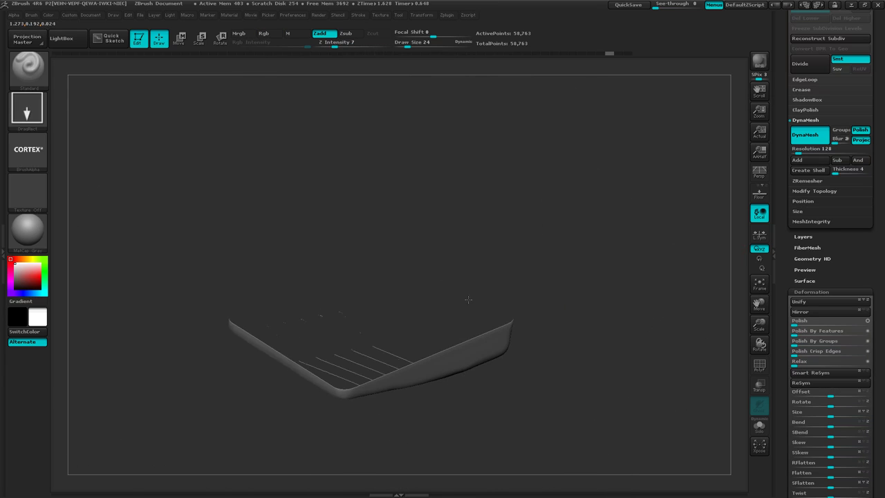
left_click_drag(880, 388, 869, 273)
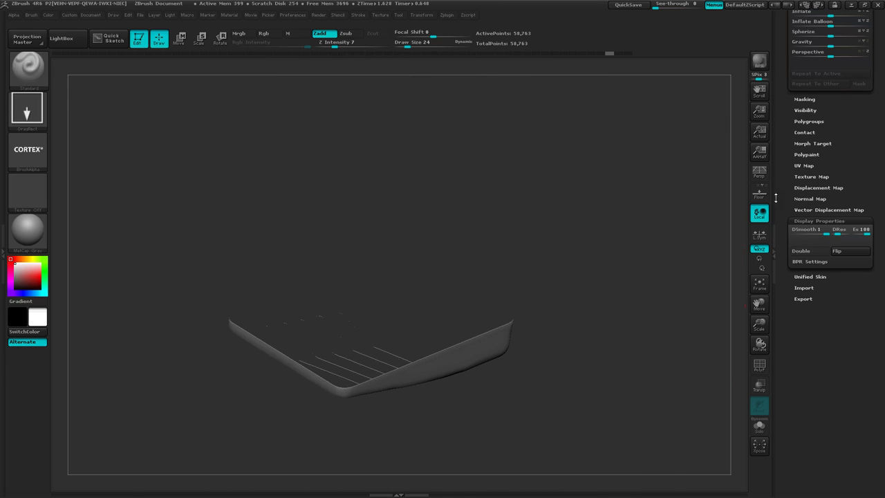
left_click(806, 252)
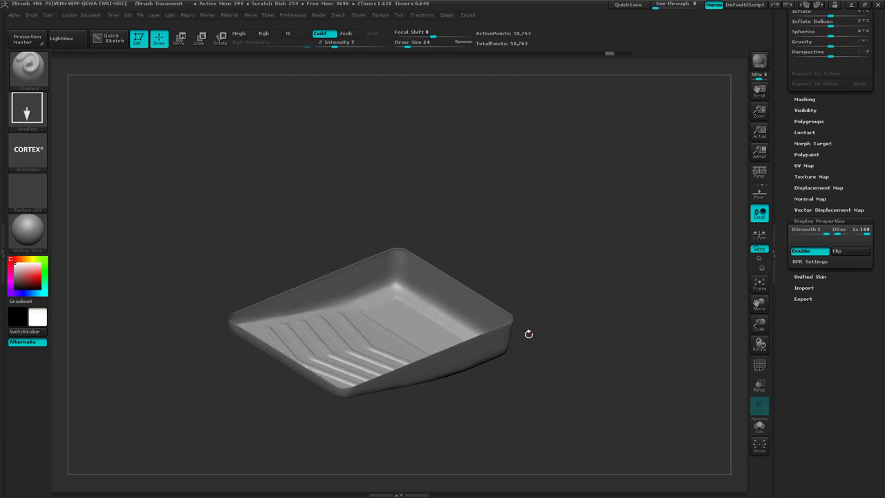
mouse_move(527, 332)
left_mouse_down()
mouse_move(498, 353)
mouse_move(532, 341)
left_mouse_up()
mouse_move(534, 341)
right_mouse_down("ctrl")
mouse_move(533, 355)
mouse_move(602, 371)
right_mouse_up("ctrl")
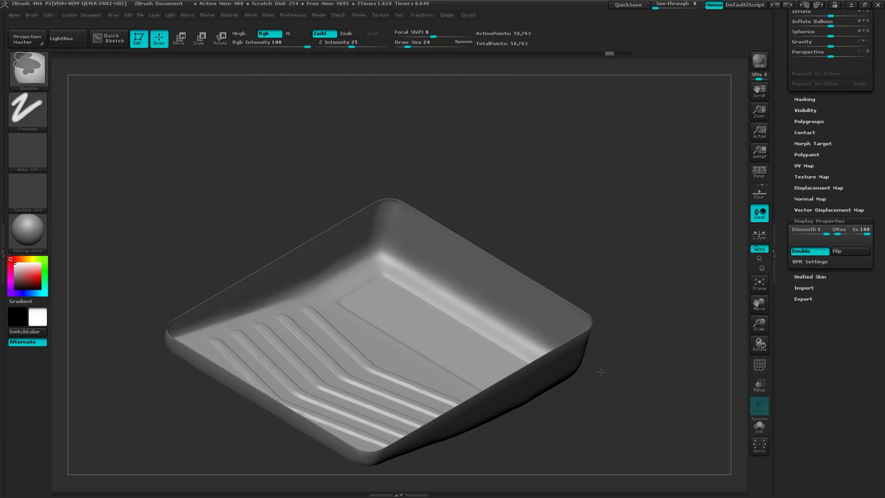
Step: Choose the CurveTube brush and run Frame Mesh with only Border enabled to place a curve along the tray's rim
left_click(33, 75)
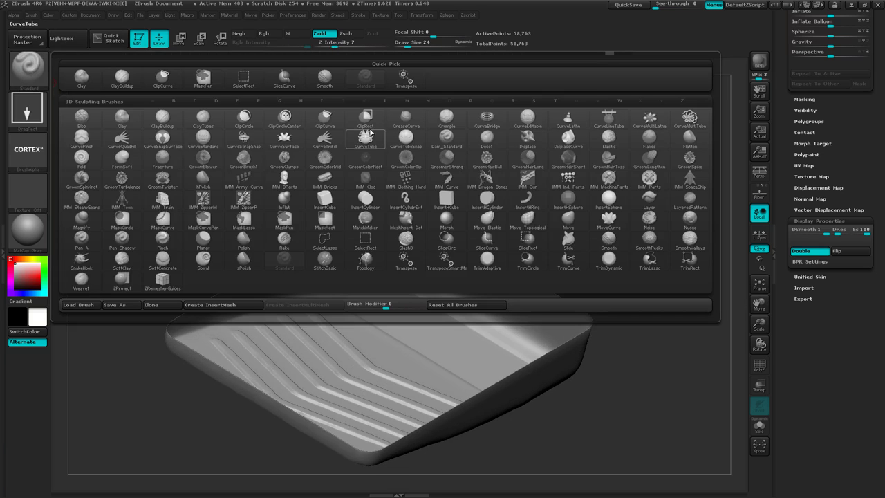
left_click(367, 142)
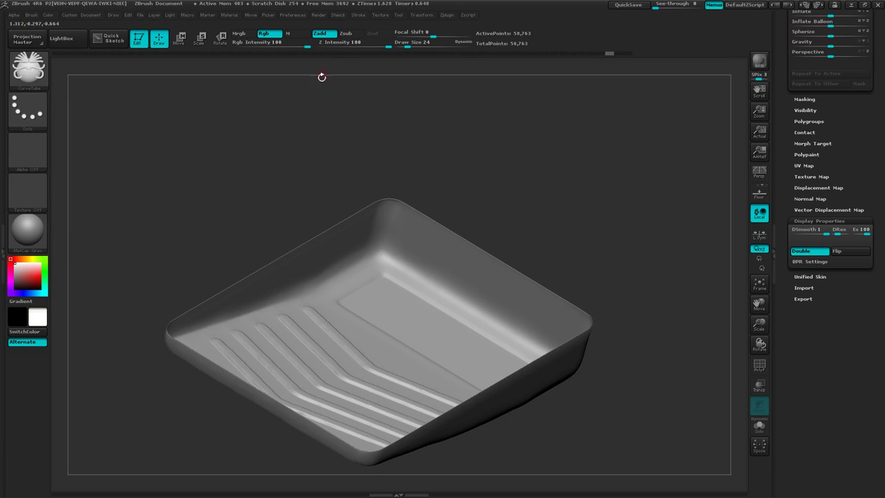
left_click(359, 15)
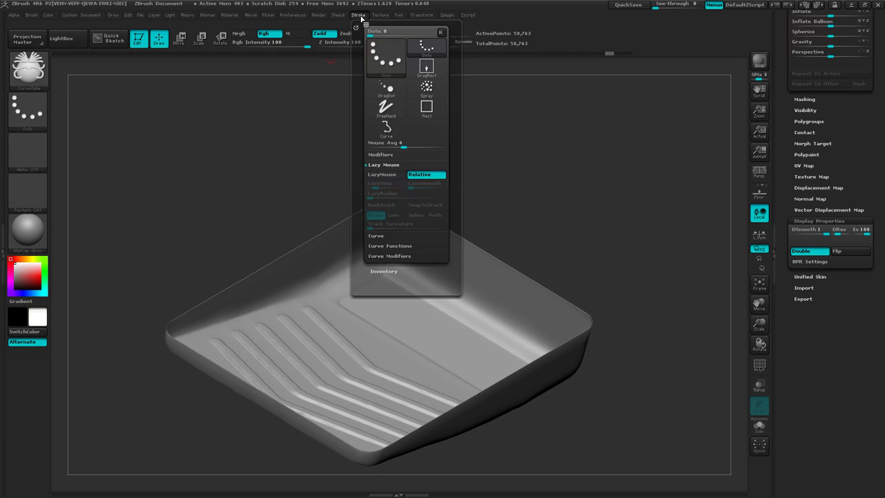
left_click(390, 246)
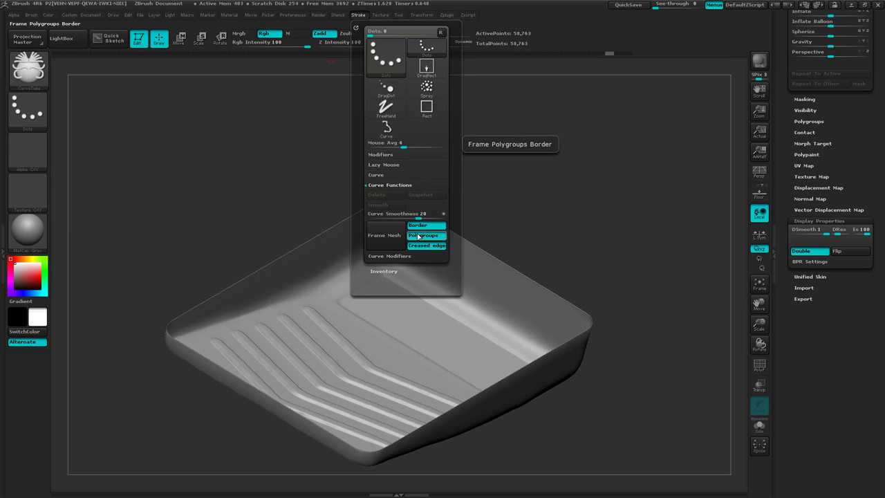
left_click(422, 235)
left_click(419, 244)
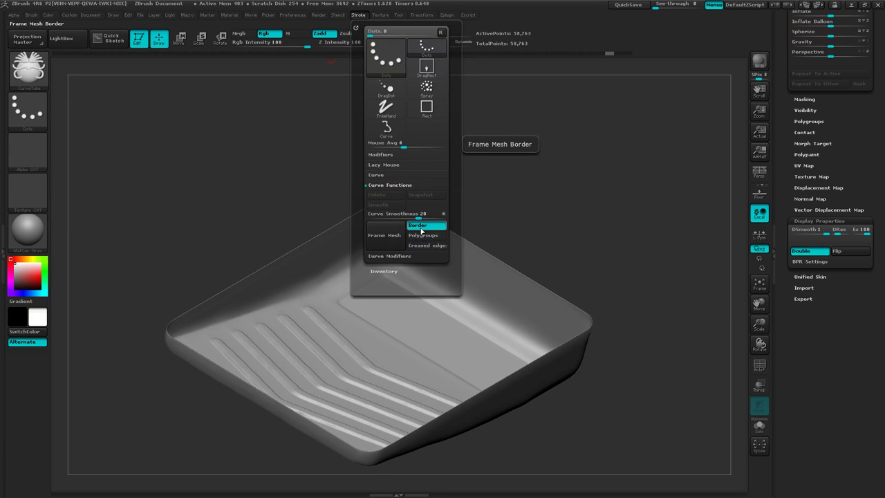
left_click(384, 239)
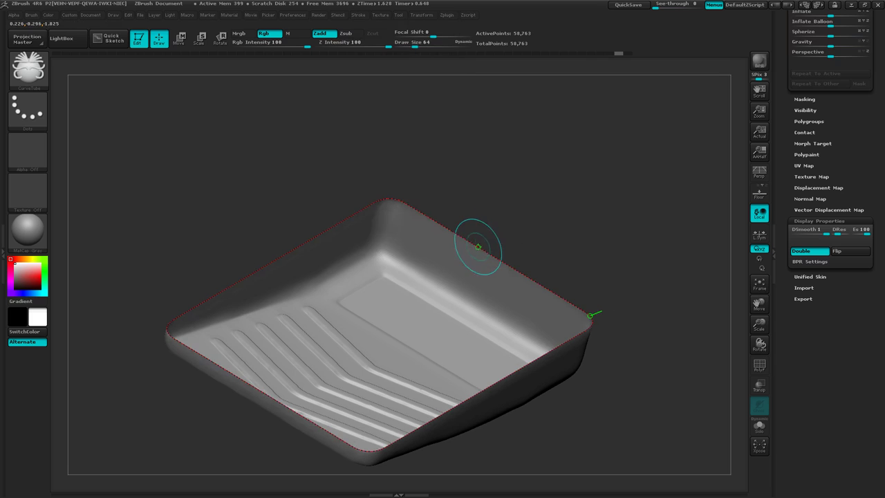
Step: Generate a tube along the rim curve at draw size 24 and inspect it, leaving the project unsaved
left_click(477, 245)
left_click_drag(560, 241, 547, 223)
right_click_drag(467, 222, 500, 203, "ctrl")
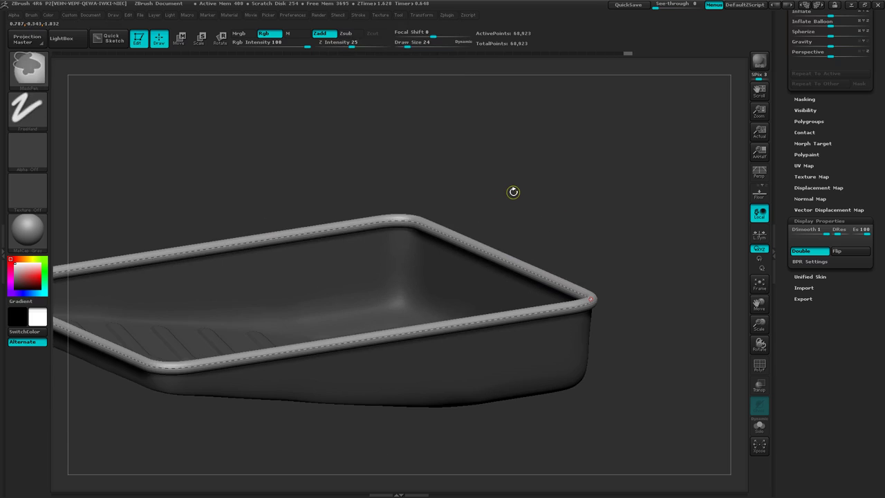
key("ctrl+s")
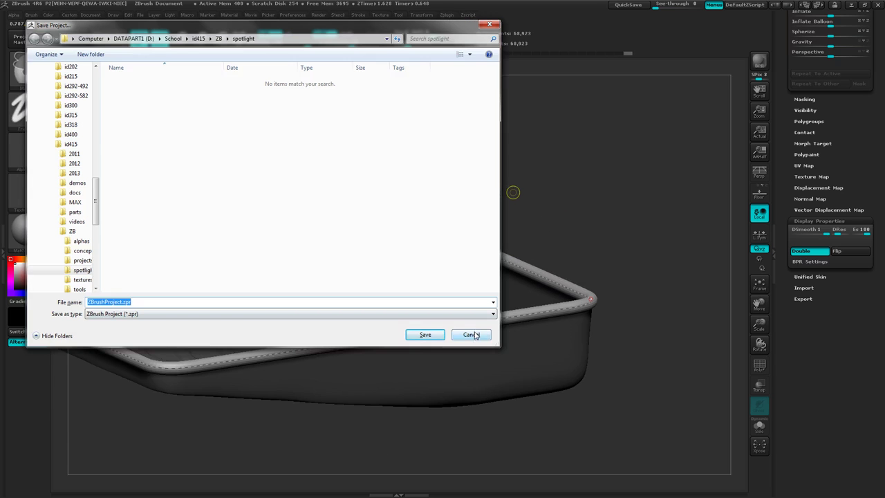
left_click(470, 335)
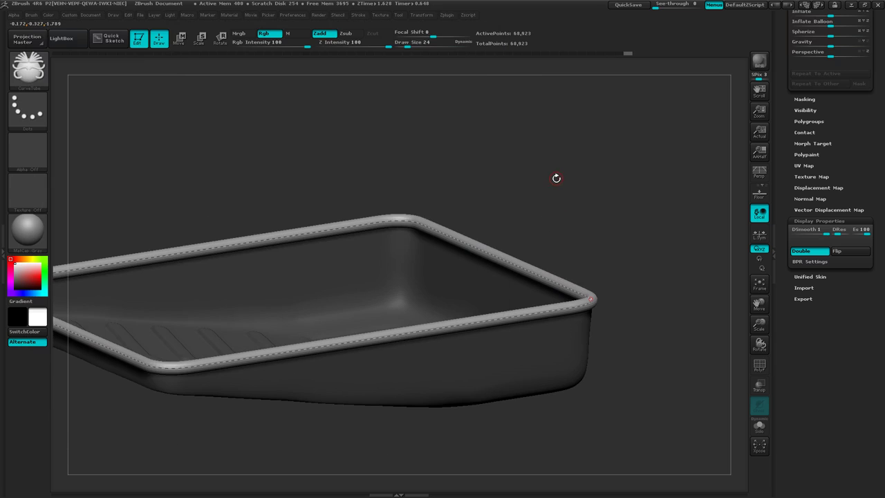
Step: Set the draw size to 6 and regenerate the rim tube at that thickness
key("s")
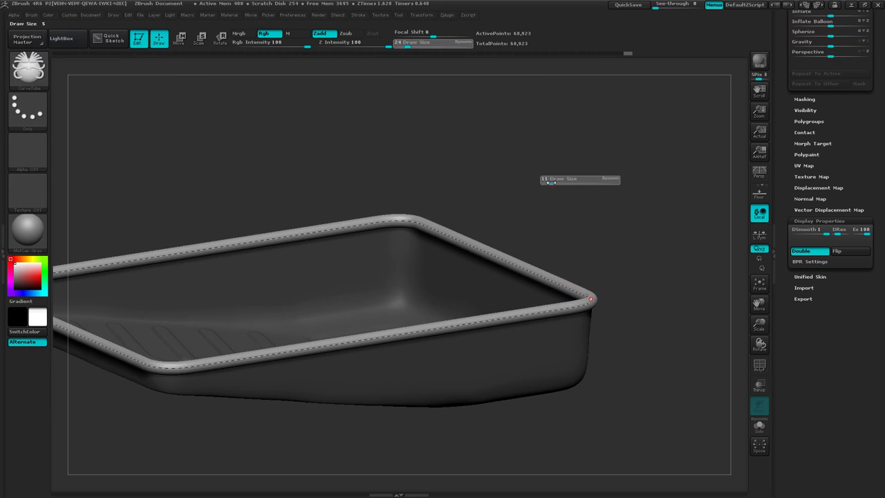
type("64")
key("Return")
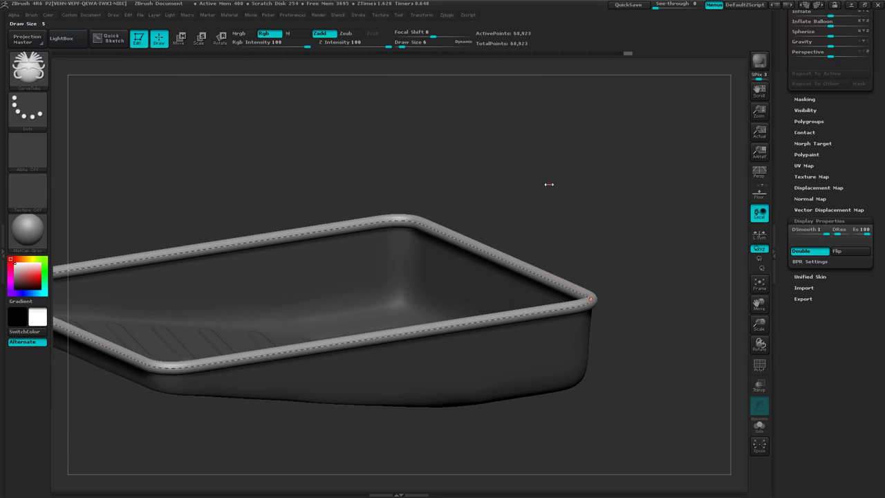
left_click(533, 273)
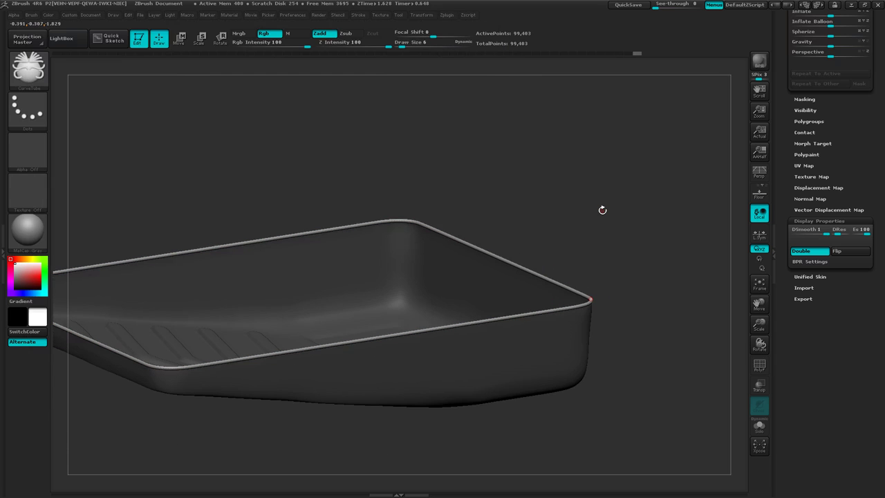
Step: Set the draw size to 10 and update the rim tube to that thickness
key("shift")
type("s64")
key("Return")
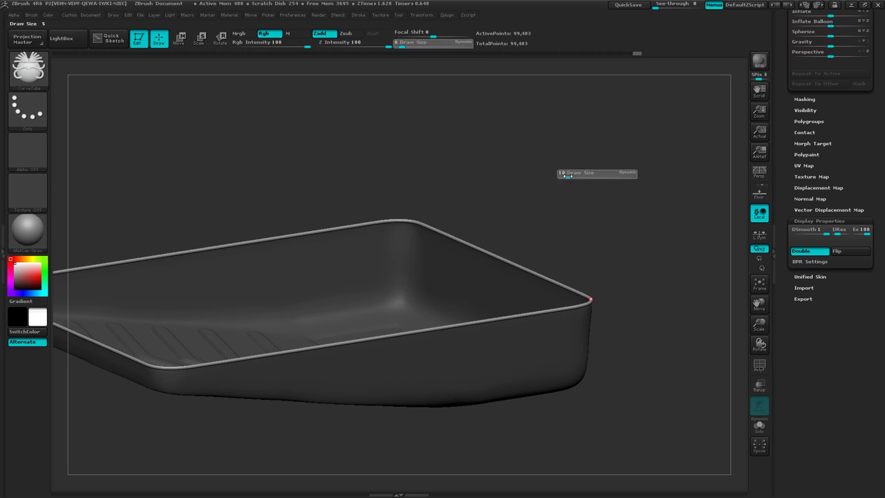
left_click(511, 259)
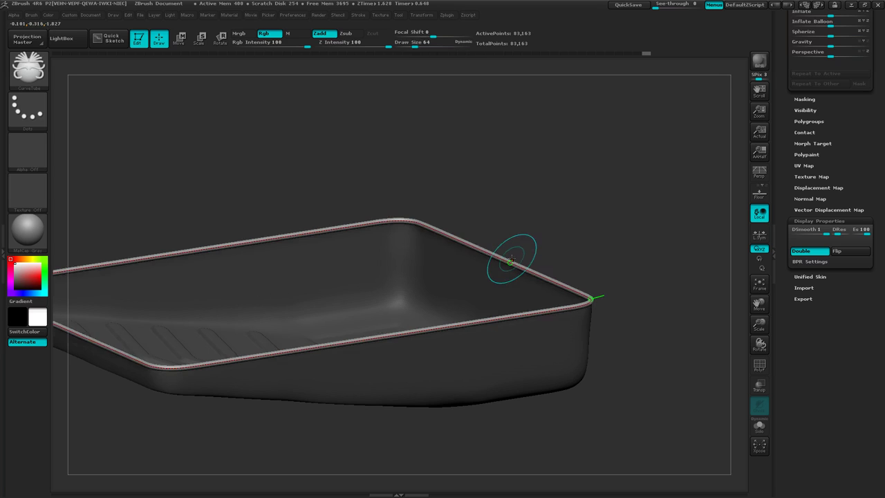
mouse_move(604, 195)
left_mouse_down()
mouse_move(602, 221)
mouse_move(609, 198)
left_mouse_up()
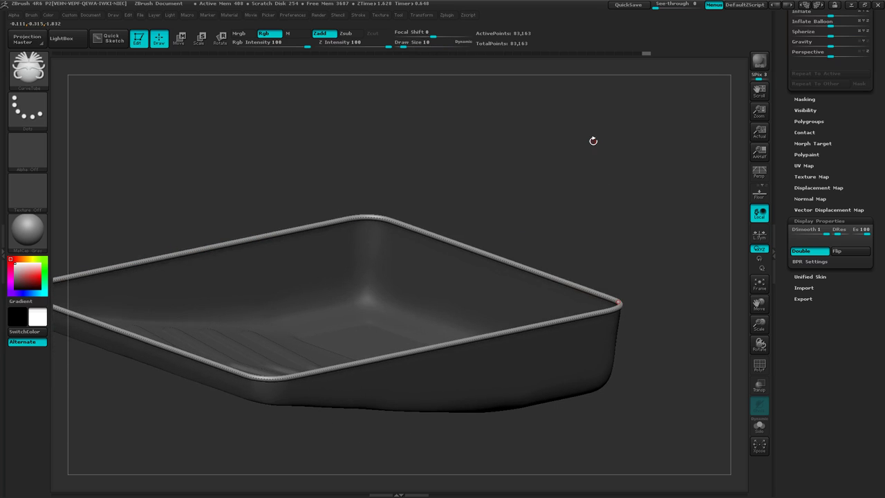
Step: Display the polyframe on the tray and its rim tube, and bring the DynaMesh settings into view
key("shift")
key("shift+f")
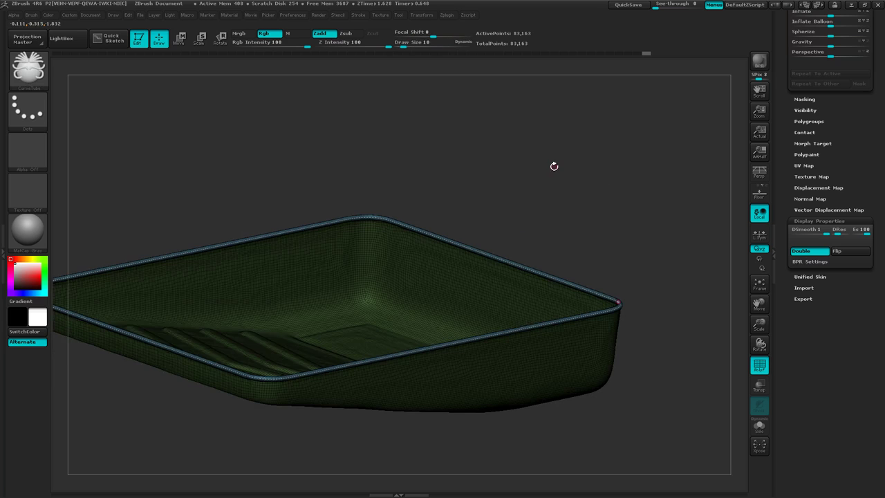
left_click_drag(554, 166, 557, 179)
left_click_drag(878, 170, 882, 310)
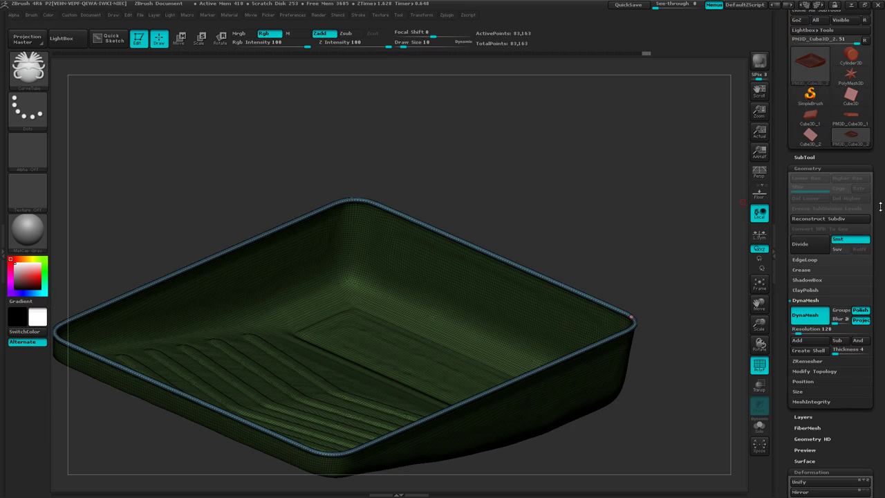
Step: Split the tray and its rim tube into separate subtools by polygroup, accepting that the operation is not undoable
left_click(799, 157)
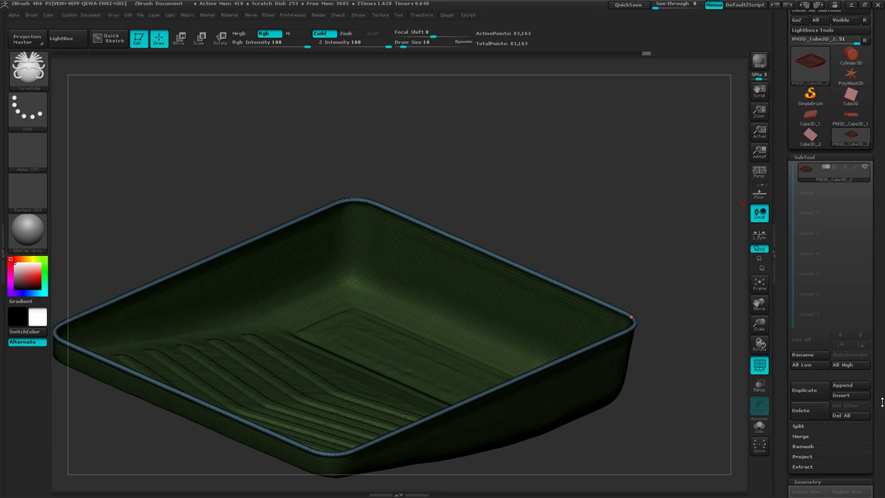
left_click(799, 427)
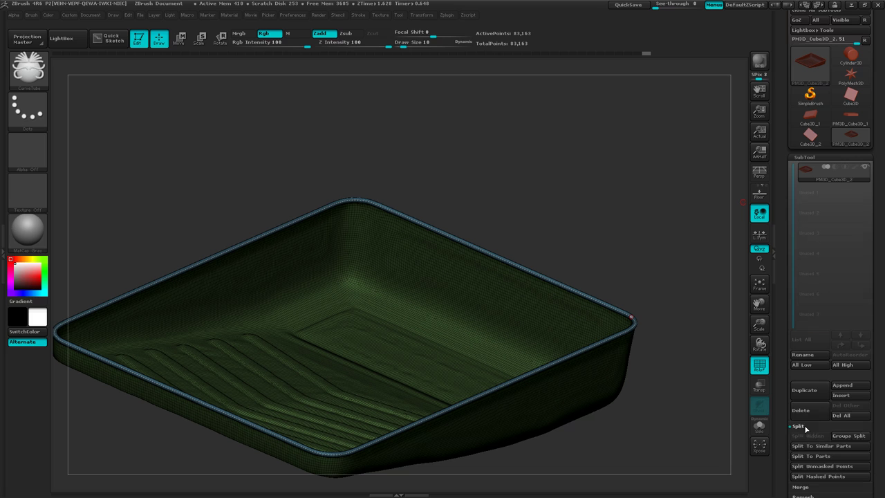
left_click(857, 437)
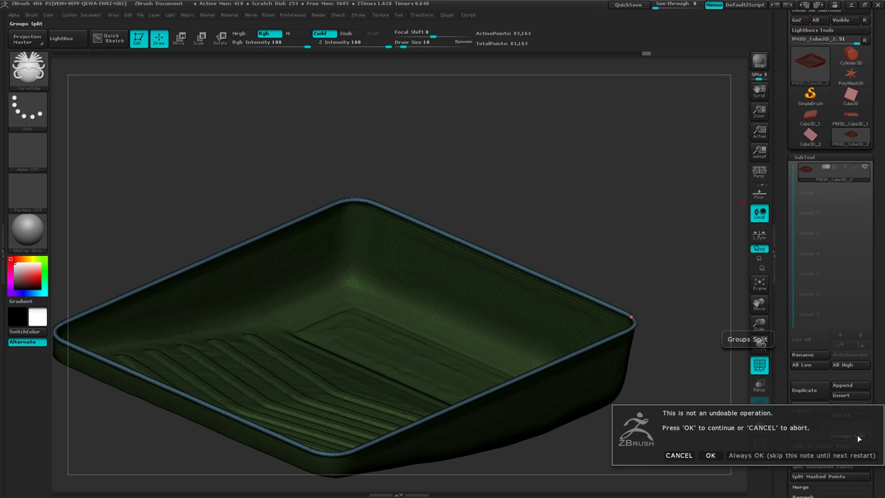
left_click(711, 455)
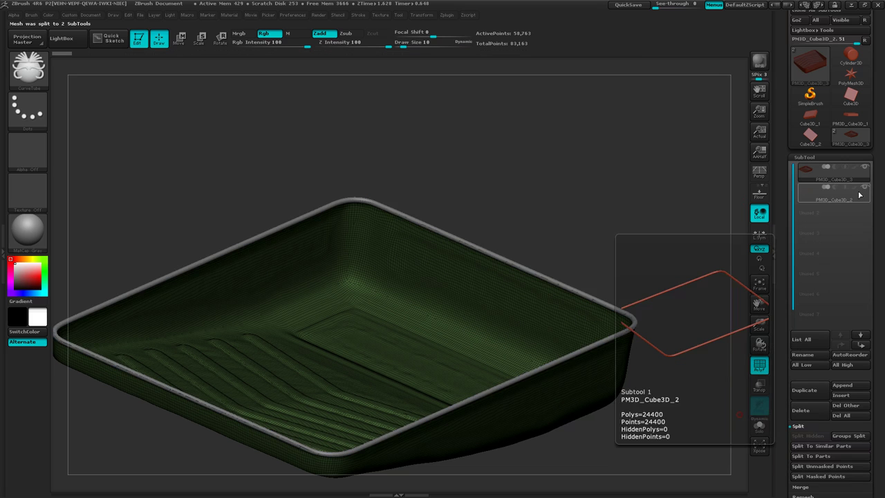
Step: Hide the rim tube subtool so that only the tray shell is displayed
left_click(864, 188)
left_click(865, 188)
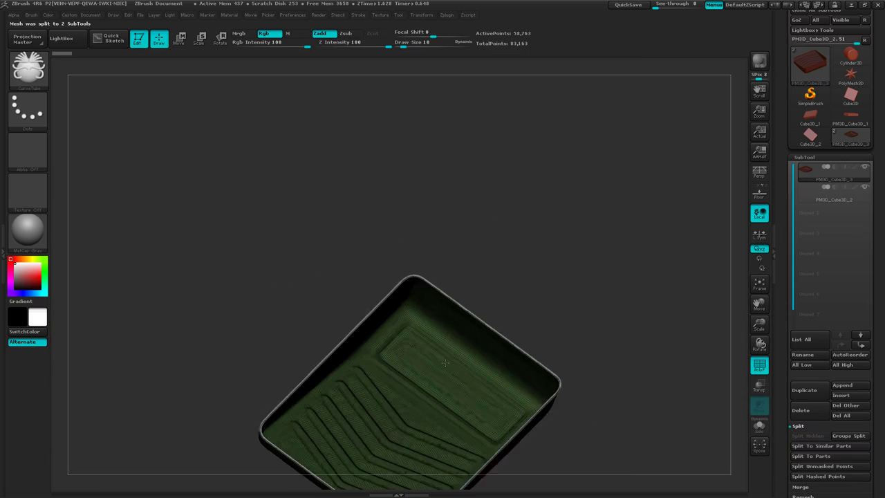
right_click_drag(445, 362, 434, 318)
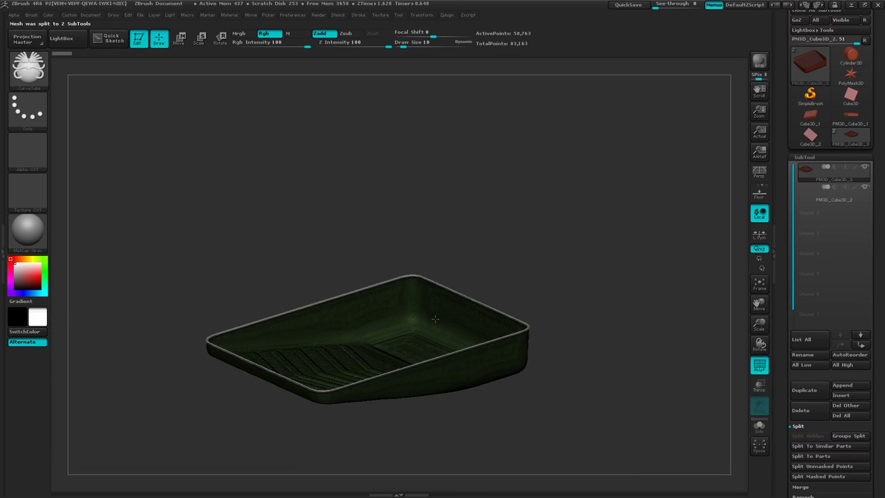
left_click(865, 188)
right_click_drag(575, 279, 467, 221, "ctrl")
right_click_drag(481, 256, 414, 275)
key("b")
key("c")
key("t")
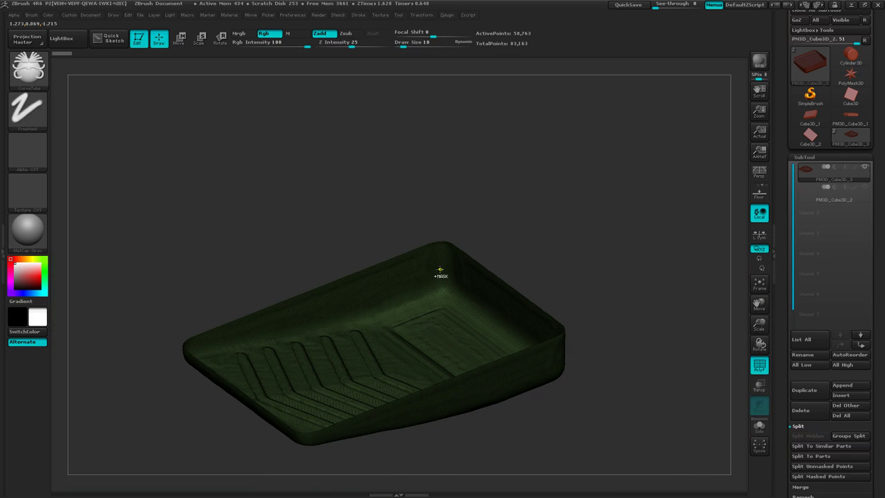
Step: Bring the EdgeLoop settings of the tray's geometry into view
left_click_drag(881, 392, 878, 313)
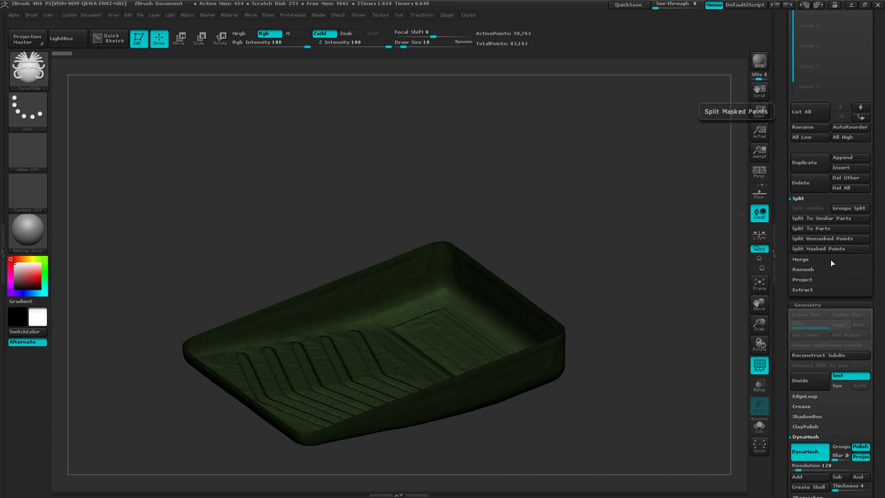
left_click(805, 397)
left_click_drag(881, 396, 880, 109)
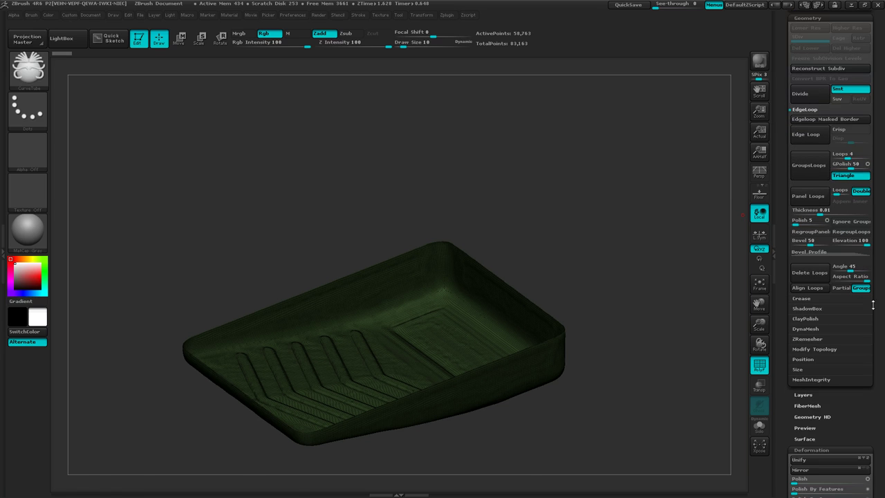
Step: Try Panel Loops on the tray shell with a thickness of 0.01 and inspect the wall at the back corner
right_click_drag(623, 375, 676, 376, "ctrl")
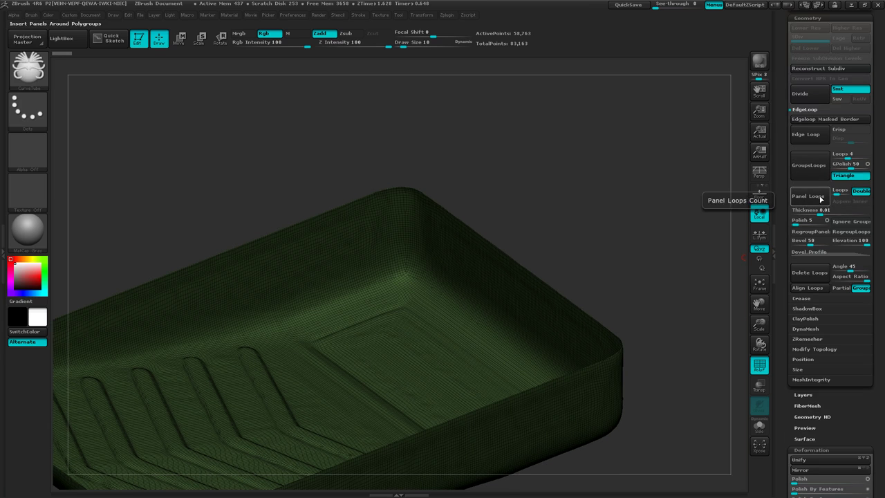
left_click(793, 201)
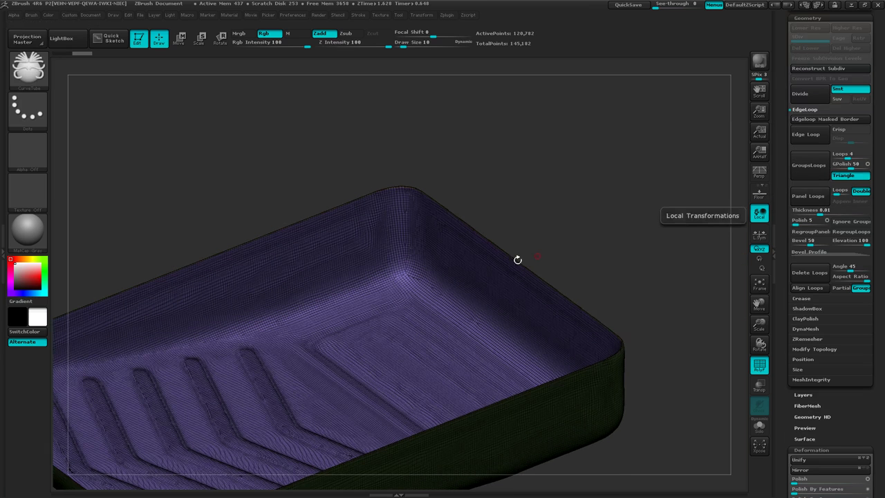
left_click_drag(516, 259, 497, 246)
mouse_move(523, 290)
right_mouse_down("ctrl")
mouse_move(644, 315)
mouse_move(668, 309)
right_mouse_up("ctrl")
mouse_move(629, 336)
right_mouse_down("ctrl")
mouse_move(436, 334)
mouse_move(508, 327)
right_mouse_up("ctrl")
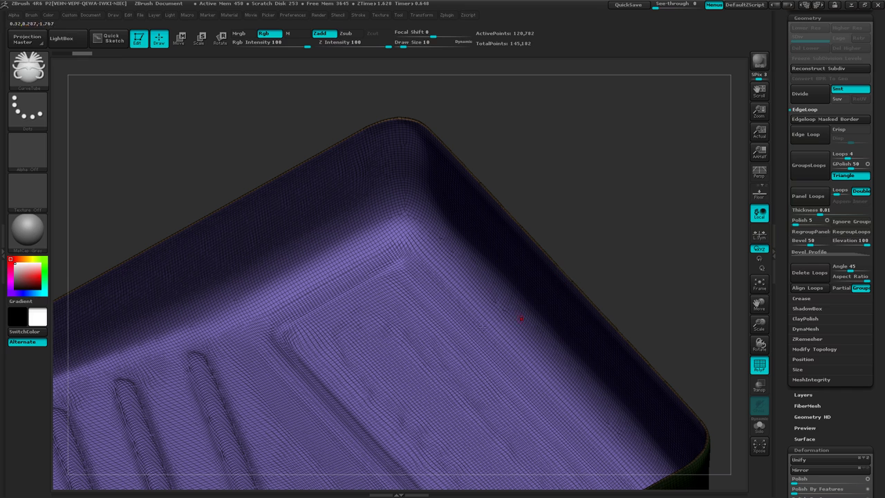
left_click(820, 213)
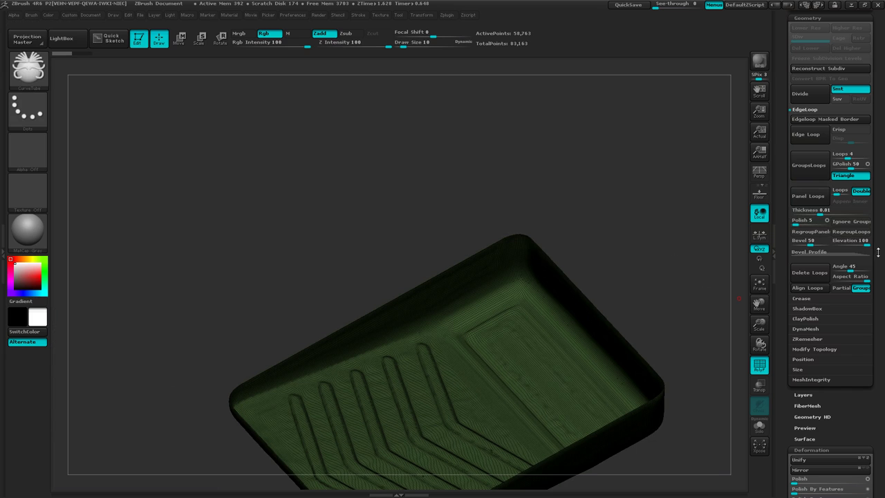
Step: Thicken the tray shell using Panel Loops at thickness 0.01, dismiss the timer window and check the whole tray
left_click(808, 205)
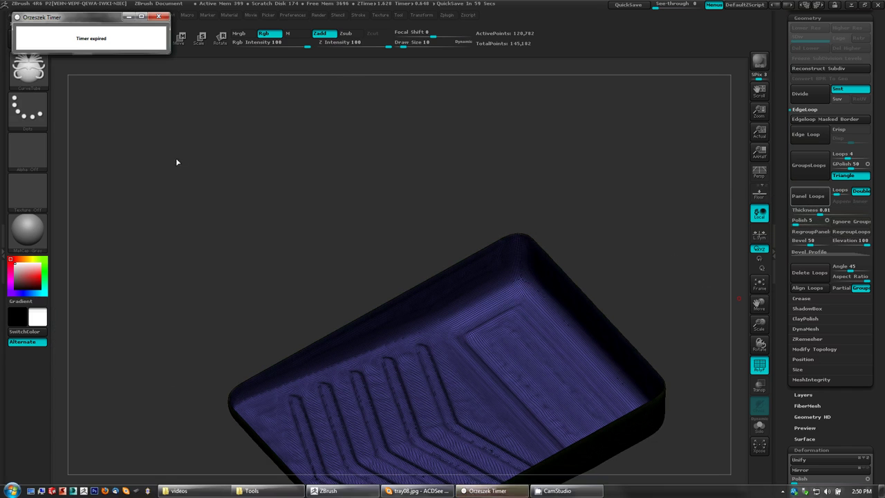
left_click(159, 16)
right_click_drag(468, 436, 394, 309)
left_click_drag(393, 309, 489, 473)
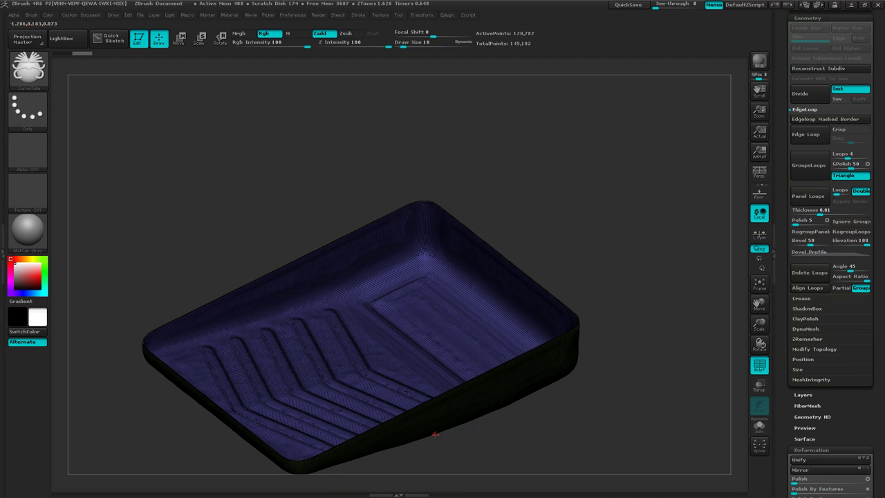